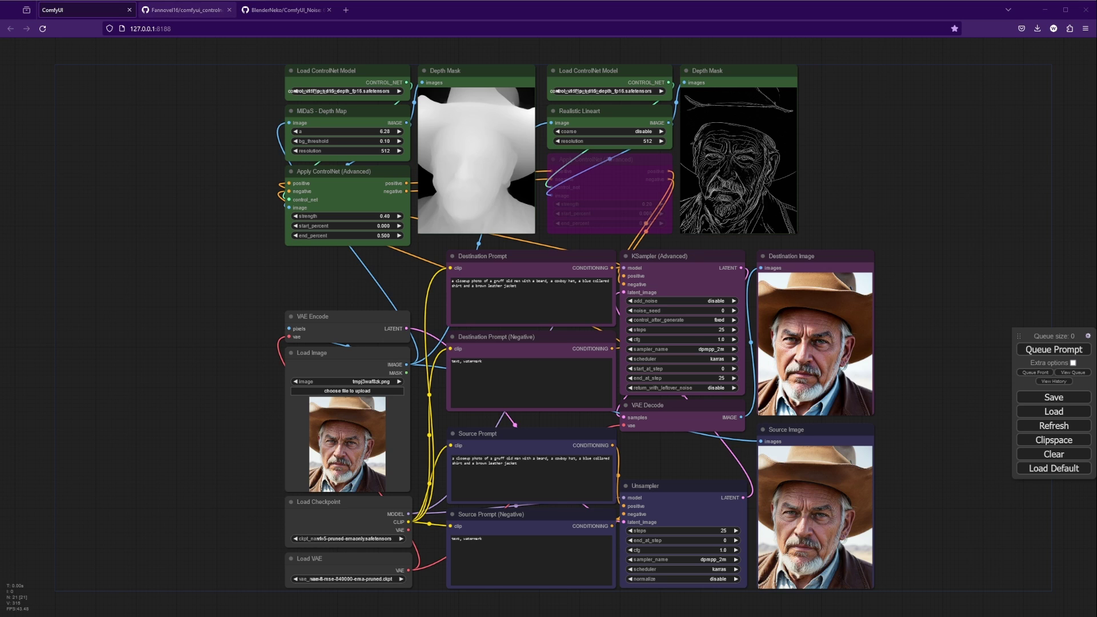
Step: Open the Fannovel16/comfyui_controlnet_aux README and scroll down to its installation steps
{"action": "left_click", "coordinate": [204, 11]}
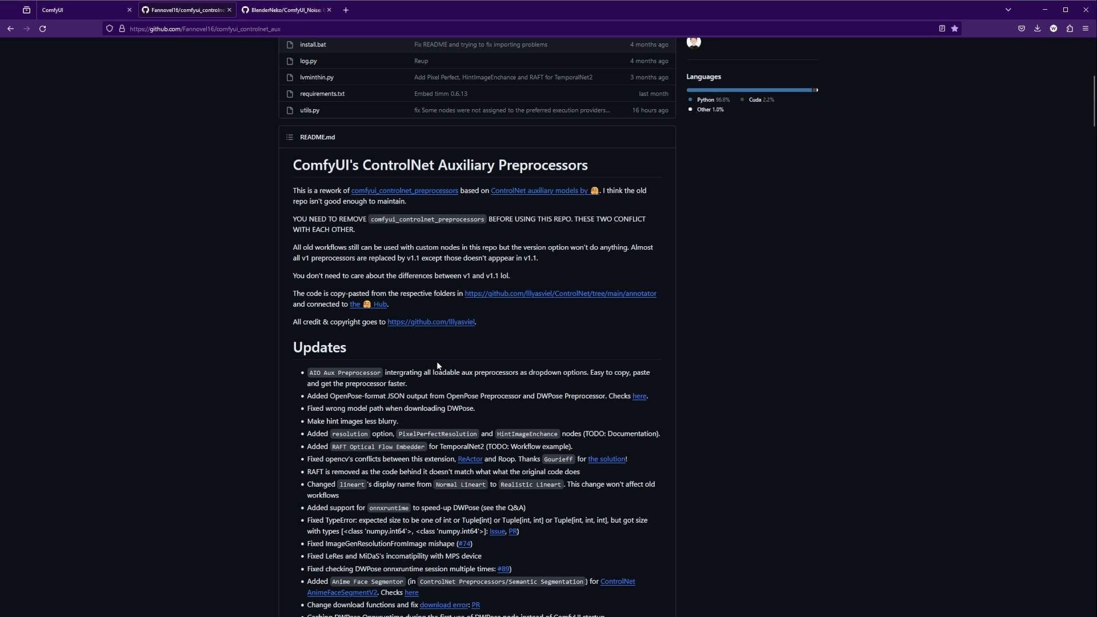
{"action": "scroll", "coordinate": [438, 366], "scroll_direction": "down", "scroll_amount": 15}
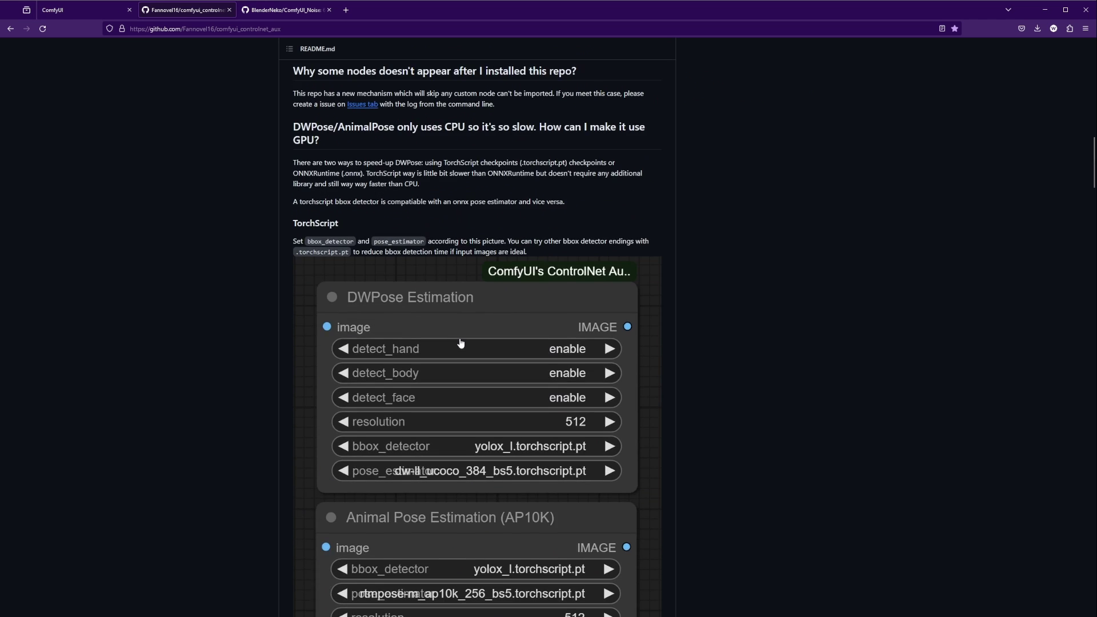
{"action": "scroll", "coordinate": [460, 342], "scroll_direction": "down", "scroll_amount": 12}
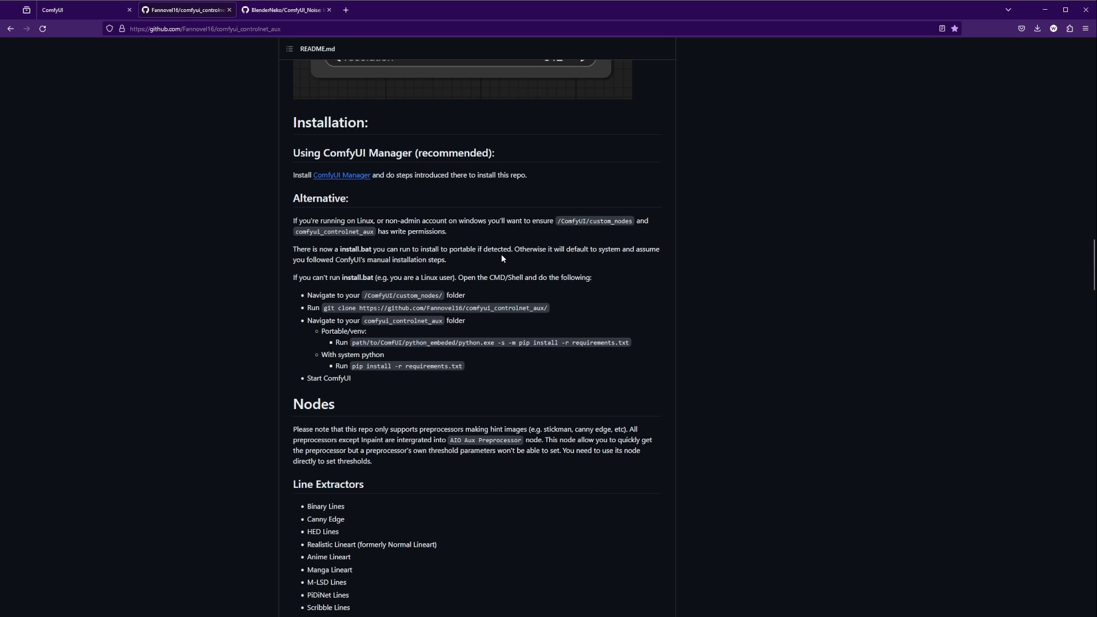
Step: Switch to the BlenderNeko/ComfyUI_Noise repository and scroll its README to the Unsampler and Examples sections
{"action": "key", "text": "ctrl+Tab"}
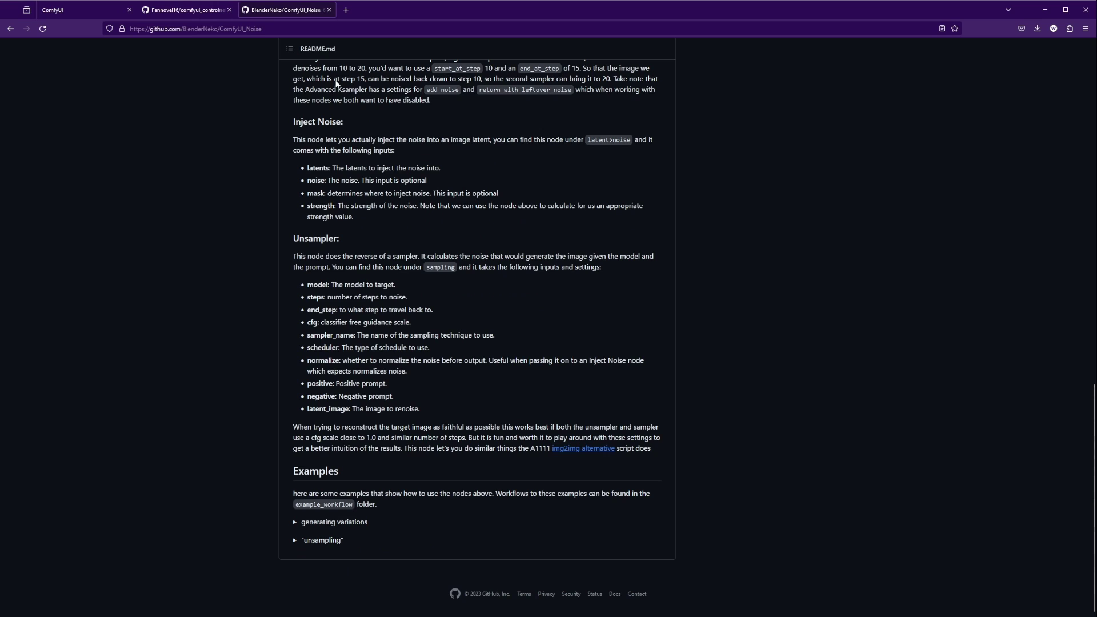
{"action": "scroll", "coordinate": [448, 227], "scroll_direction": "up", "scroll_amount": 6}
{"action": "scroll", "coordinate": [498, 281], "scroll_direction": "up", "scroll_amount": 9}
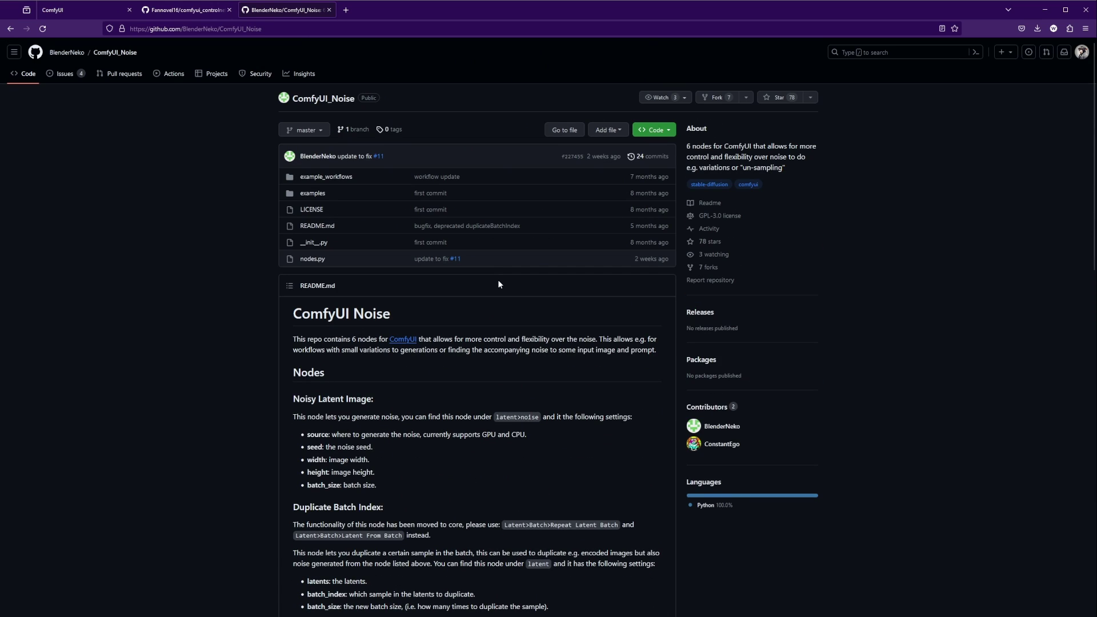
{"action": "scroll", "coordinate": [495, 278], "scroll_direction": "down", "scroll_amount": 6}
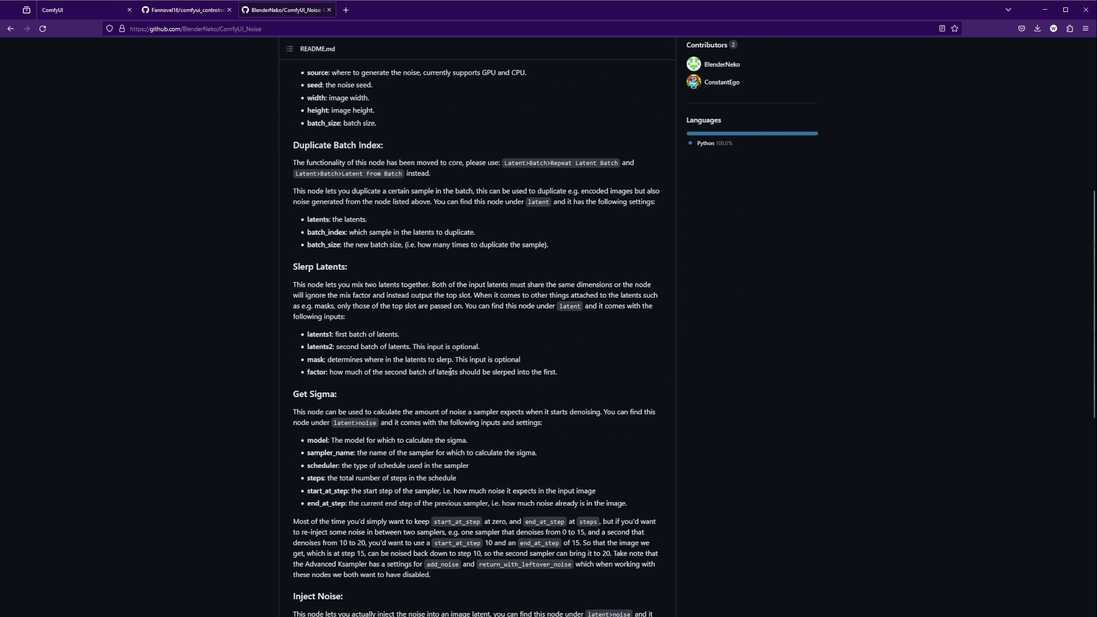
{"action": "scroll", "coordinate": [450, 372], "scroll_direction": "down", "scroll_amount": 6}
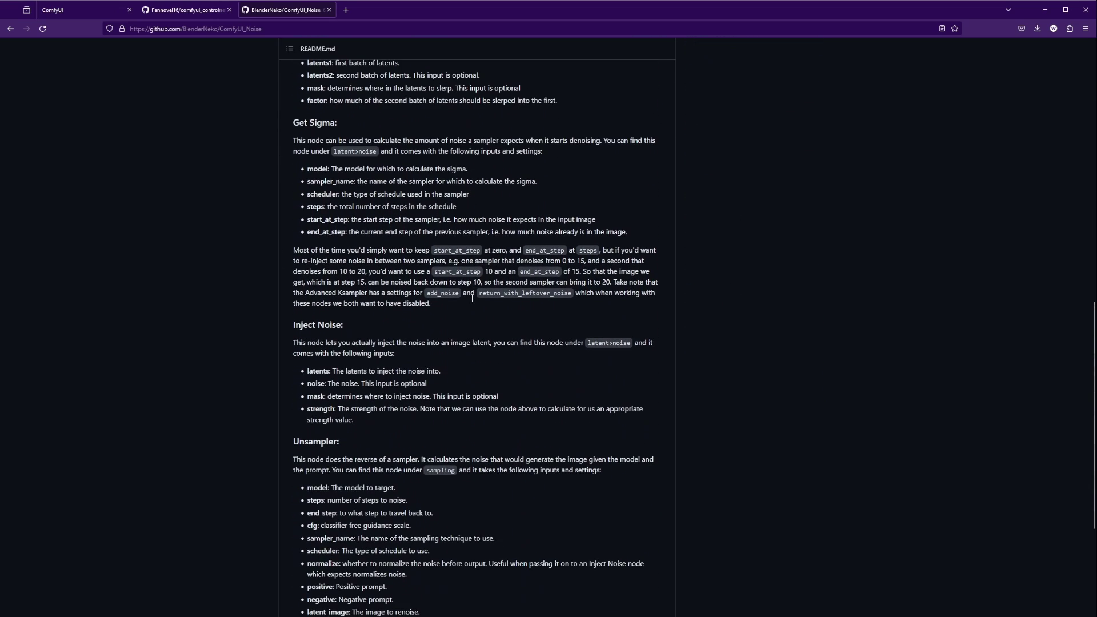
{"action": "scroll", "coordinate": [466, 289], "scroll_direction": "down", "scroll_amount": 2}
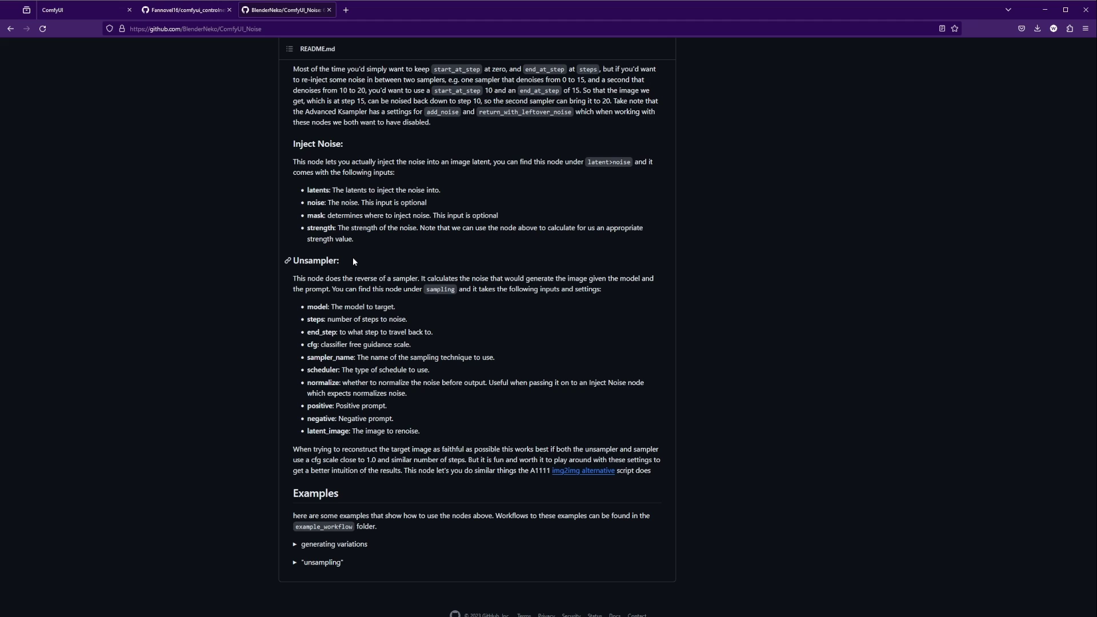
Step: Return to the ComfyUI workflow and inspect its prompt, sampler and image-loader nodes
{"action": "left_click", "coordinate": [78, 12]}
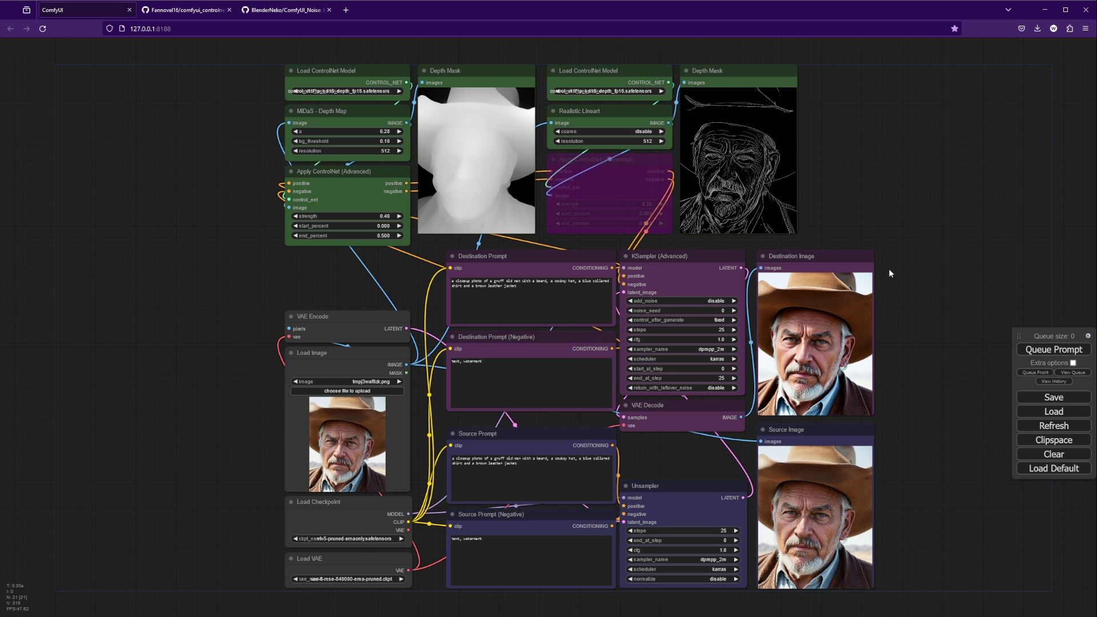
{"action": "left_click_drag", "start_coordinate": [168, 486], "coordinate": [112, 365]}
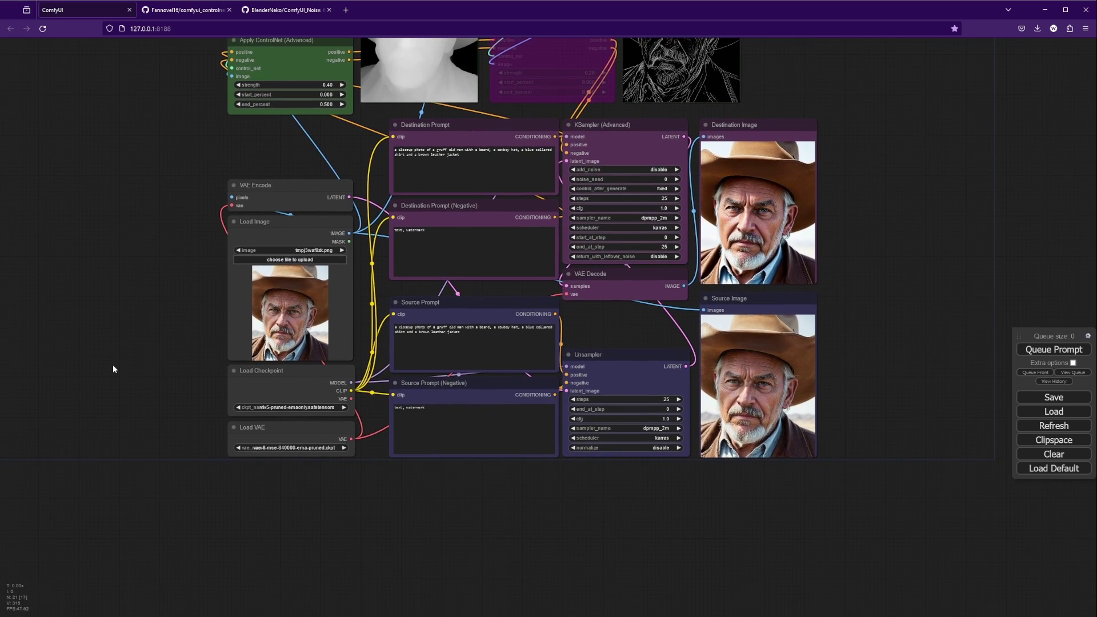
{"action": "scroll", "coordinate": [128, 331], "scroll_direction": "up", "scroll_amount": 3}
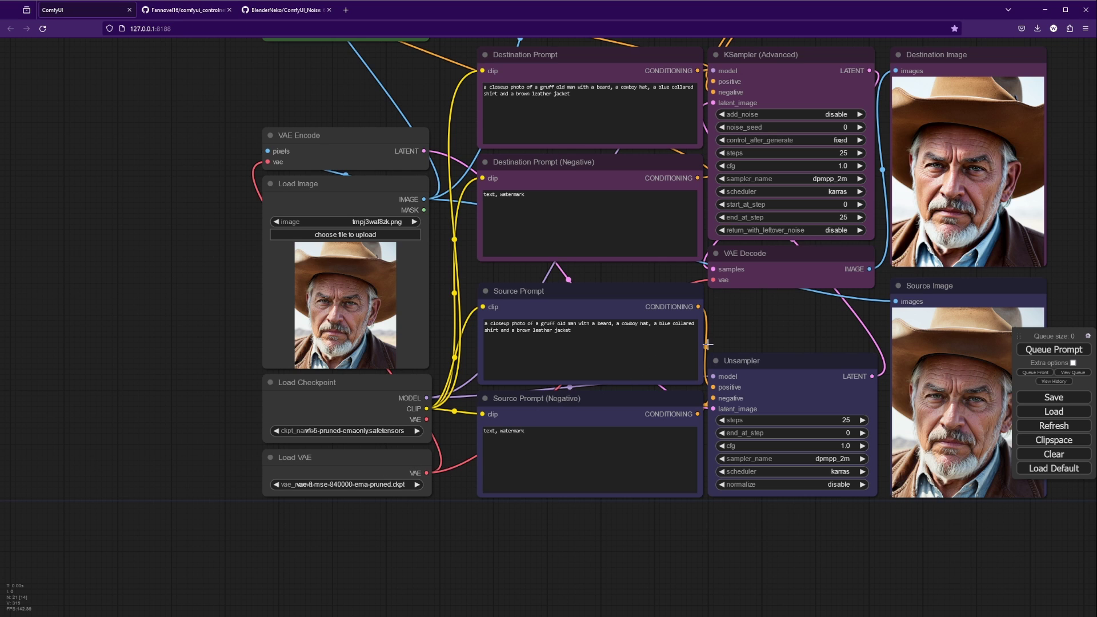
{"action": "left_click_drag", "start_coordinate": [841, 311], "coordinate": [718, 389]}
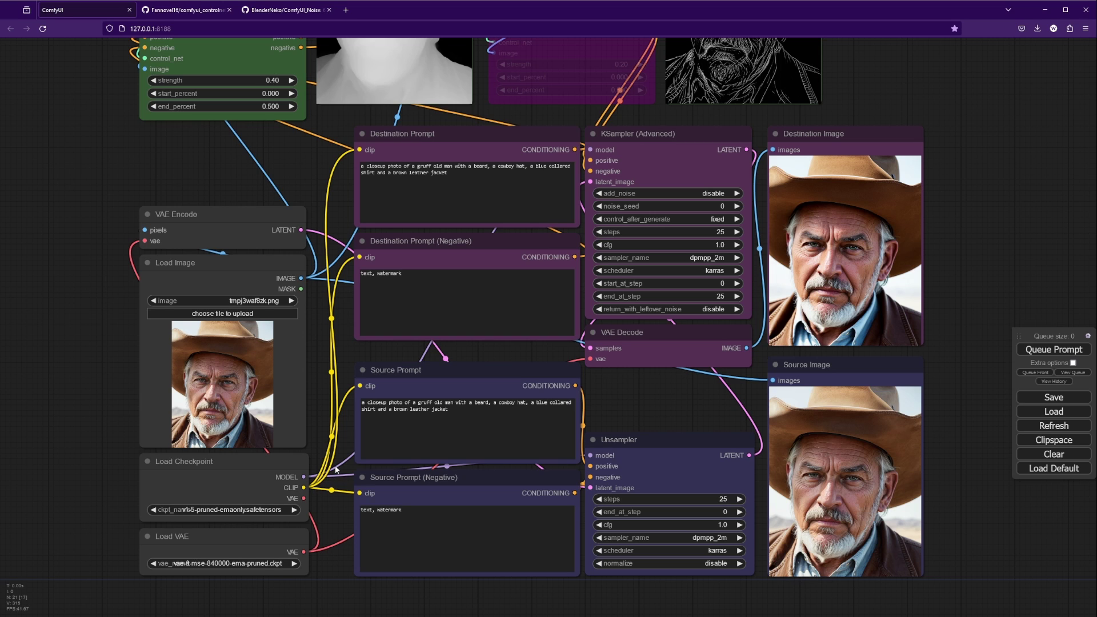
{"action": "left_click", "coordinate": [393, 504]}
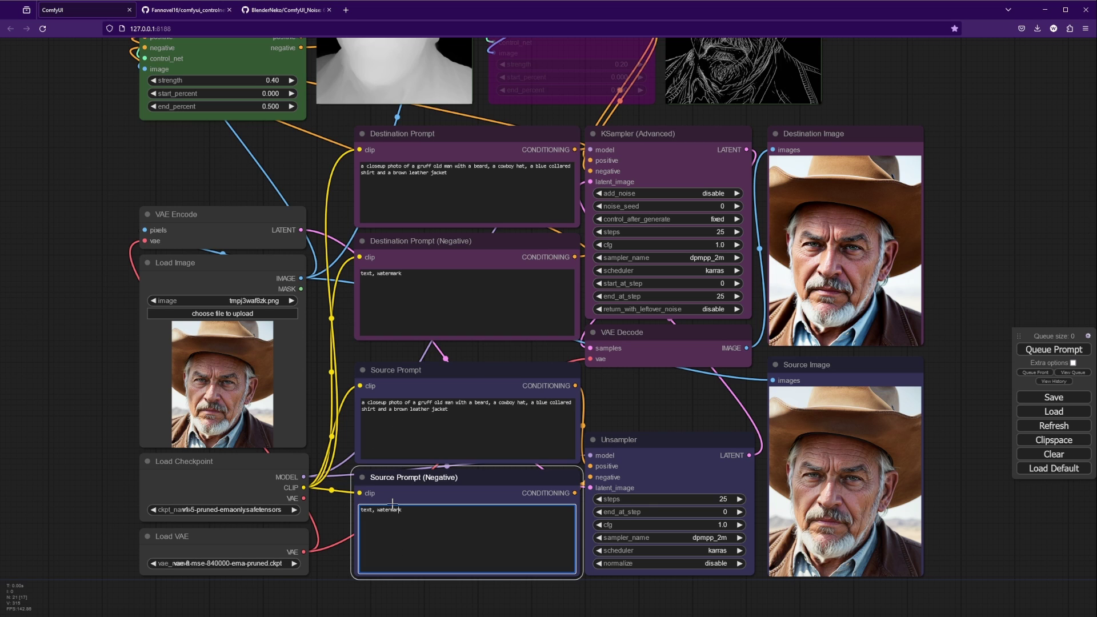
{"action": "left_click_drag", "start_coordinate": [338, 587], "coordinate": [312, 522]}
{"action": "scroll", "coordinate": [312, 522], "scroll_direction": "up", "scroll_amount": 1}
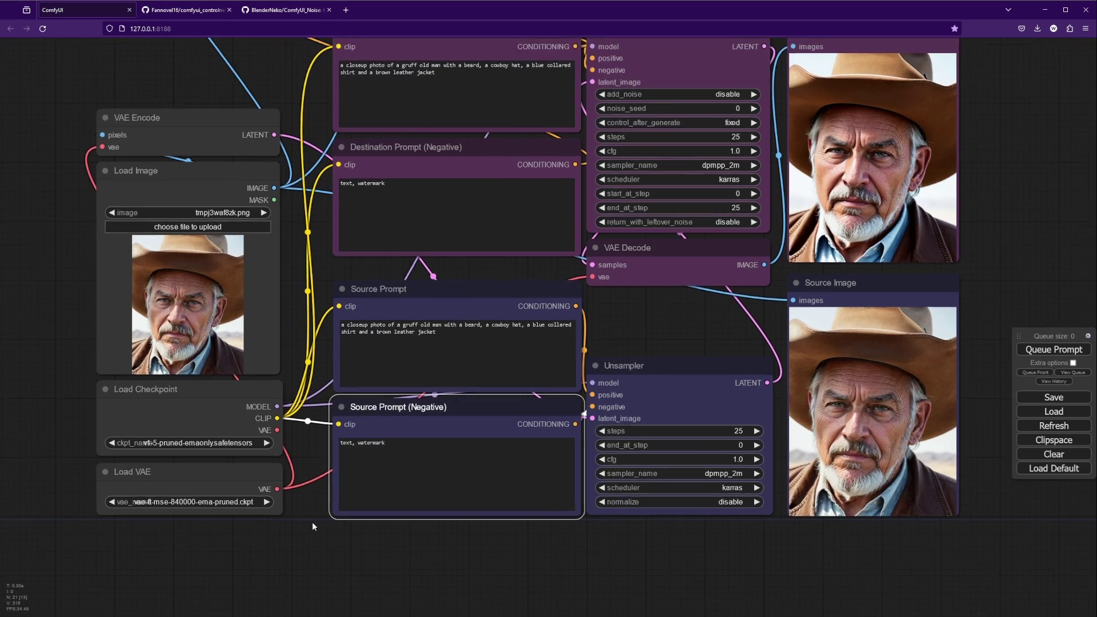
{"action": "scroll", "coordinate": [312, 522], "scroll_direction": "up", "scroll_amount": 1}
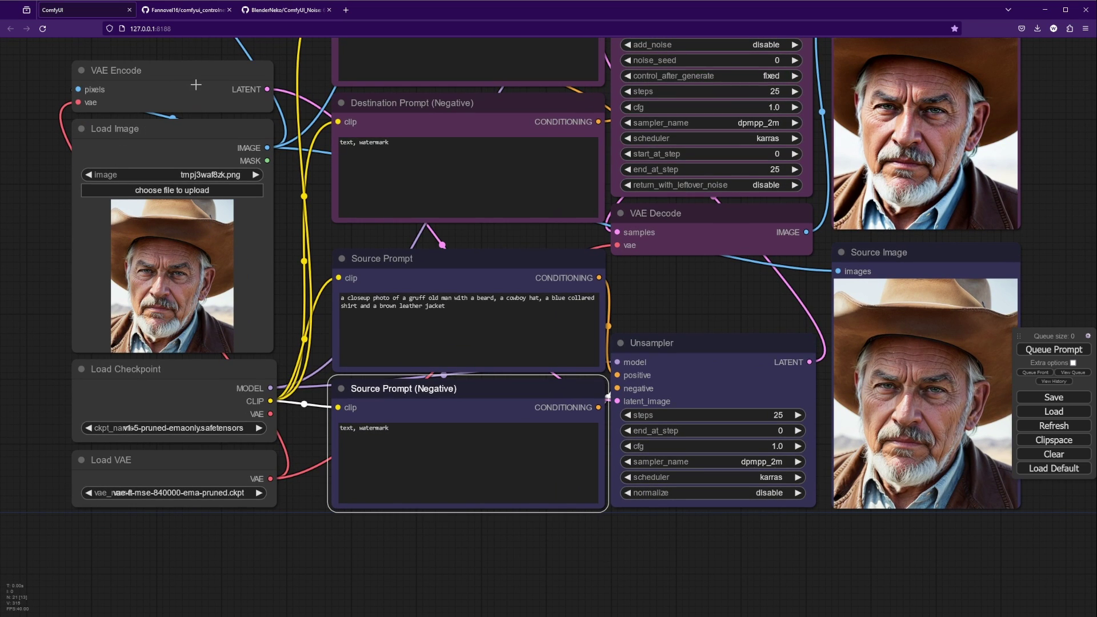
{"action": "left_click_drag", "start_coordinate": [694, 526], "coordinate": [536, 504]}
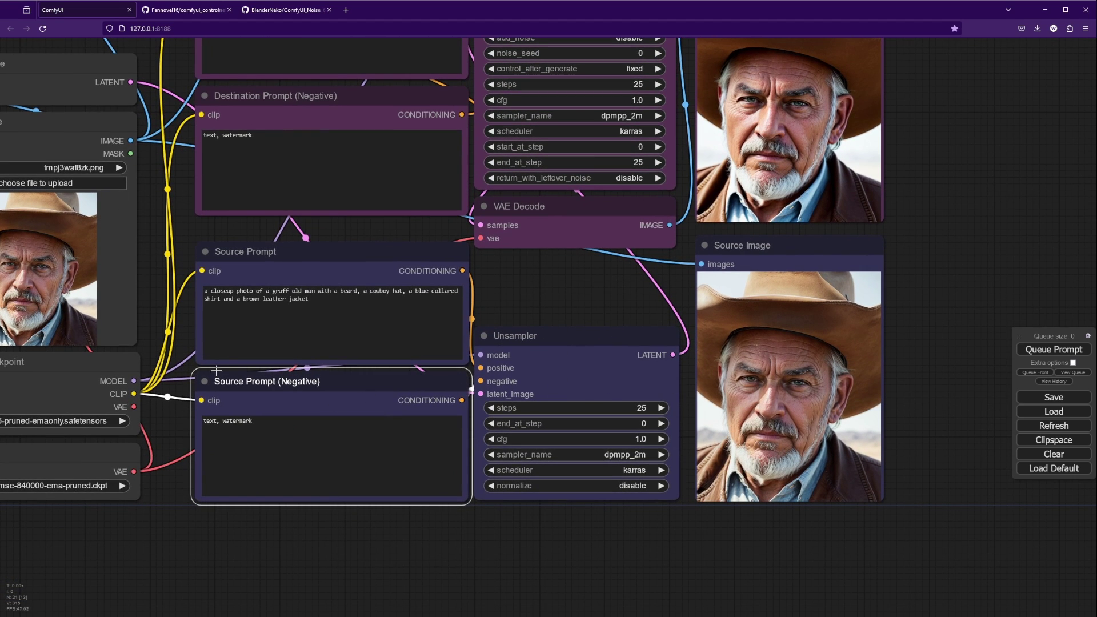
{"action": "left_click_drag", "start_coordinate": [183, 518], "coordinate": [306, 463]}
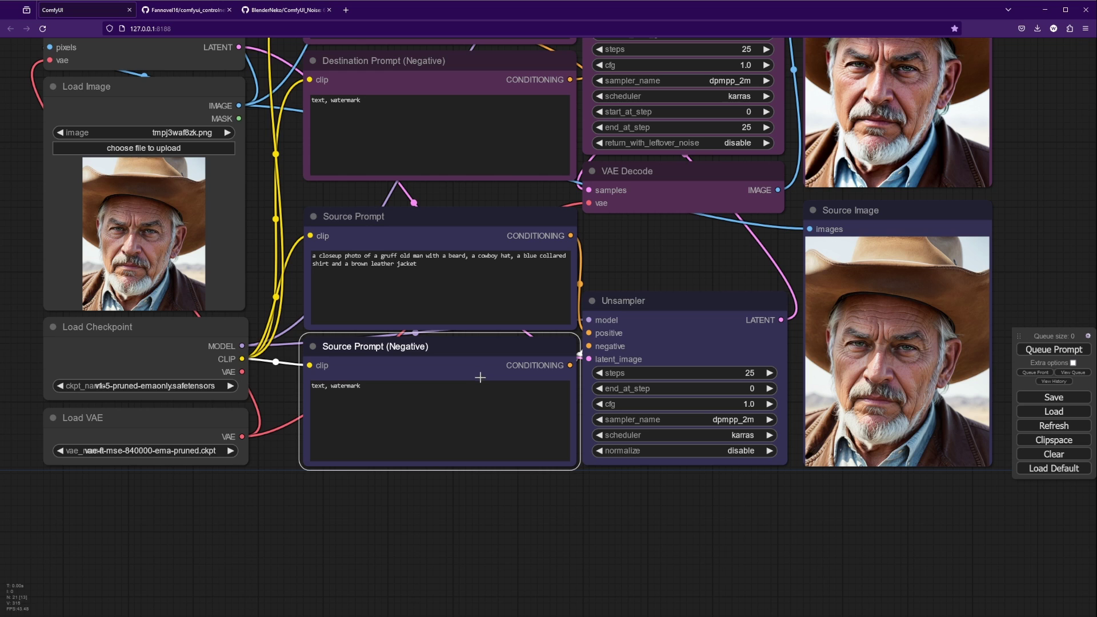
{"action": "left_click_drag", "start_coordinate": [625, 241], "coordinate": [590, 255]}
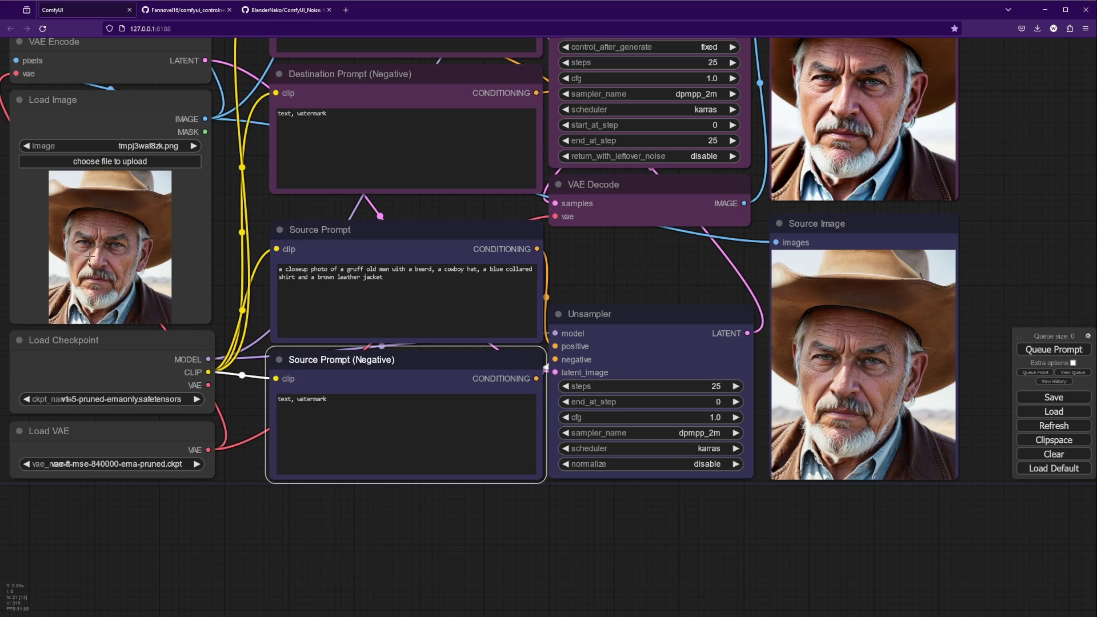
{"action": "left_click_drag", "start_coordinate": [640, 251], "coordinate": [744, 485]}
{"action": "left_click_drag", "start_coordinate": [209, 249], "coordinate": [67, 332]}
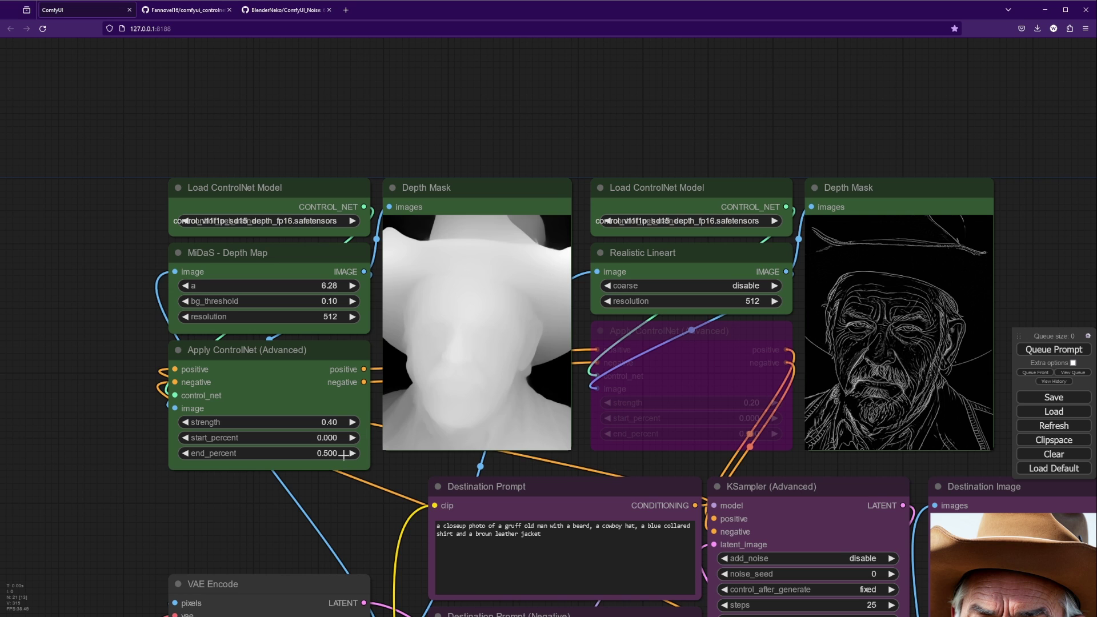
{"action": "left_click_drag", "start_coordinate": [335, 520], "coordinate": [320, 305]}
{"action": "scroll", "coordinate": [410, 565], "scroll_direction": "down", "scroll_amount": 1}
{"action": "scroll", "coordinate": [409, 564], "scroll_direction": "down", "scroll_amount": 1}
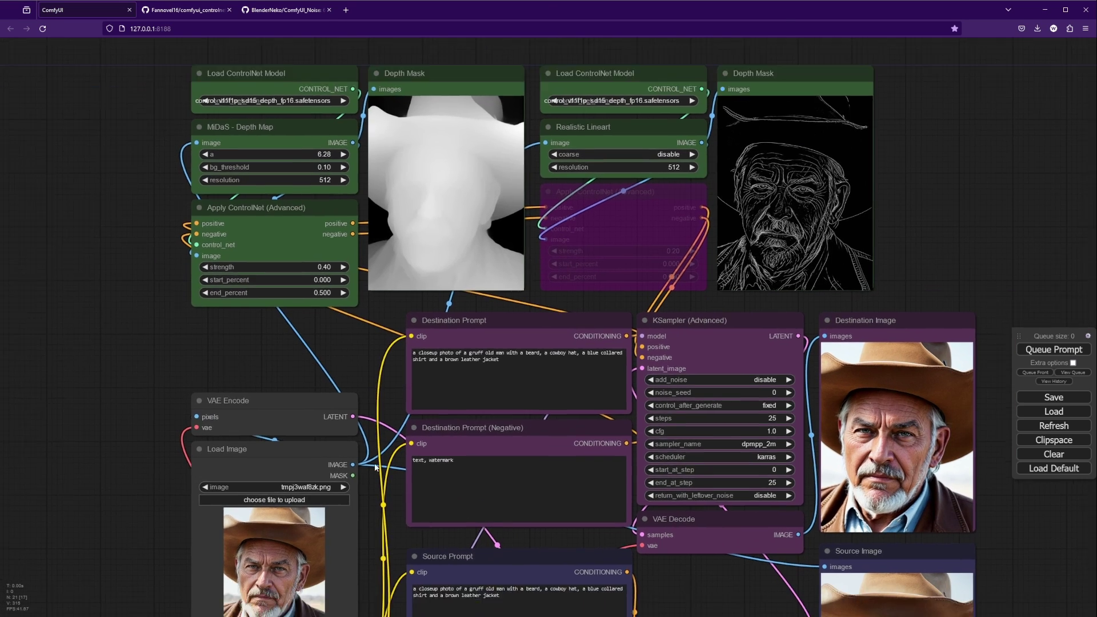
{"action": "left_click_drag", "start_coordinate": [410, 564], "coordinate": [313, 311]}
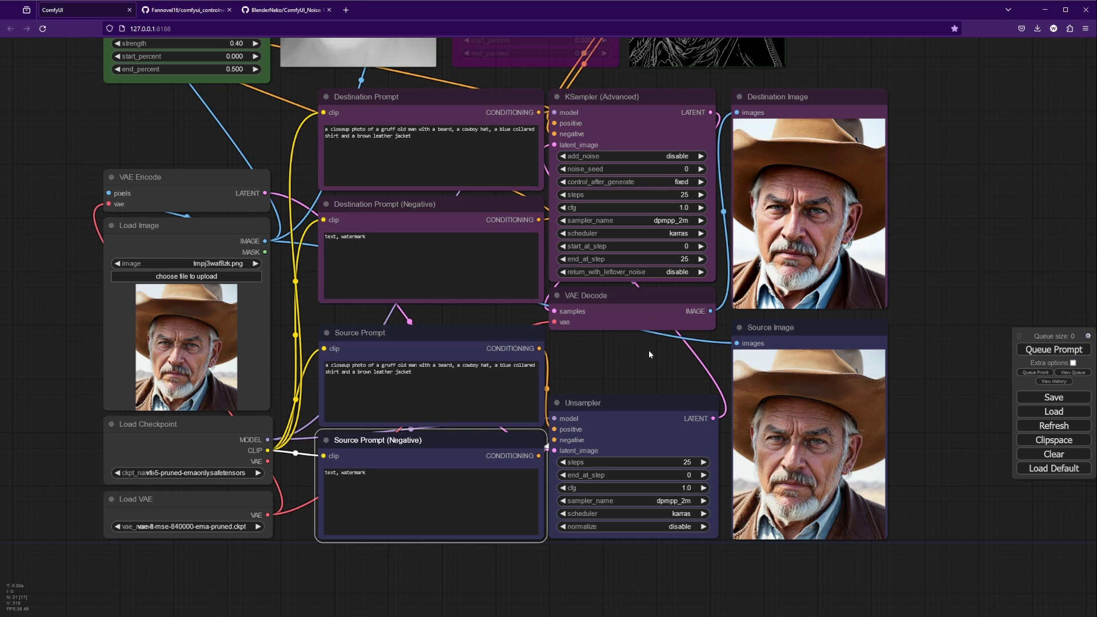
{"action": "left_click_drag", "start_coordinate": [254, 117], "coordinate": [212, 381]}
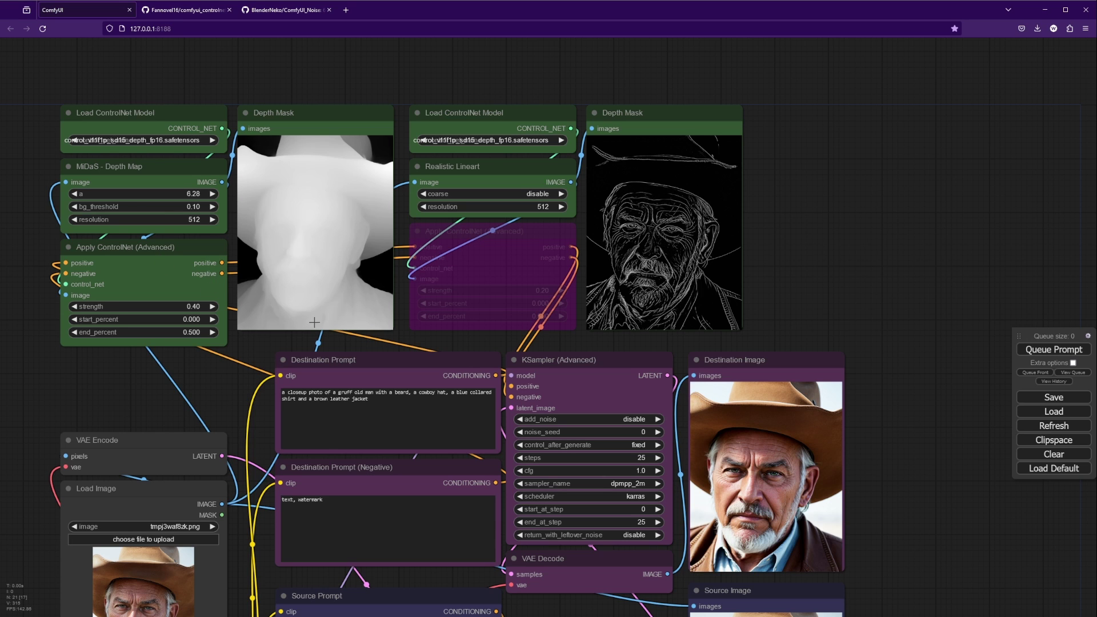
{"action": "scroll", "coordinate": [185, 393], "scroll_direction": "up", "scroll_amount": 3}
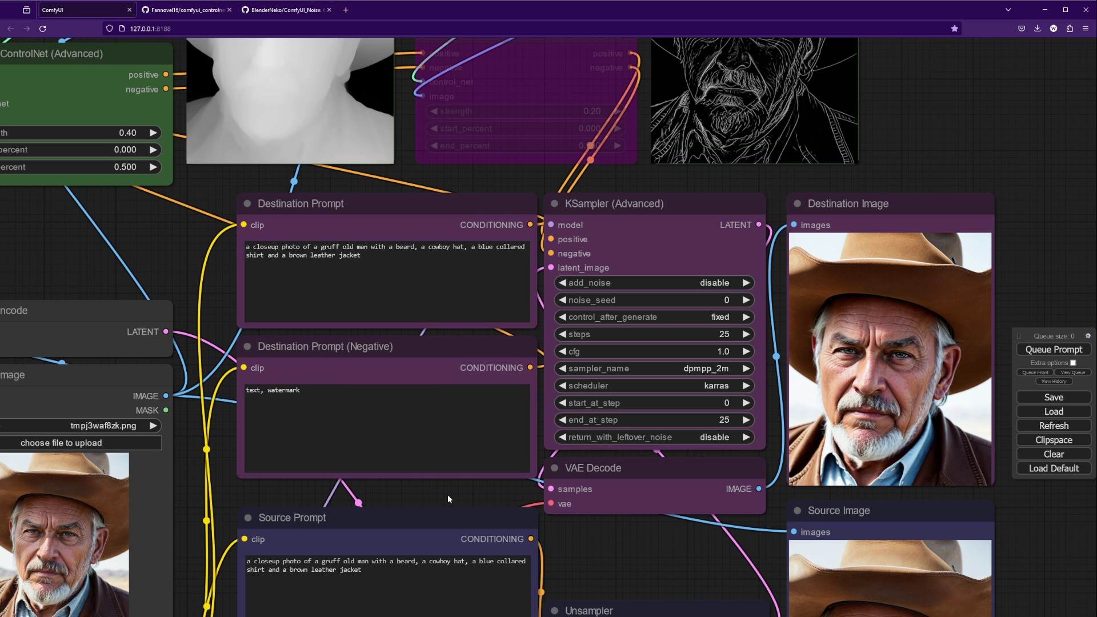
{"action": "left_click_drag", "start_coordinate": [450, 488], "coordinate": [420, 401]}
{"action": "scroll", "coordinate": [420, 401], "scroll_direction": "up", "scroll_amount": 1}
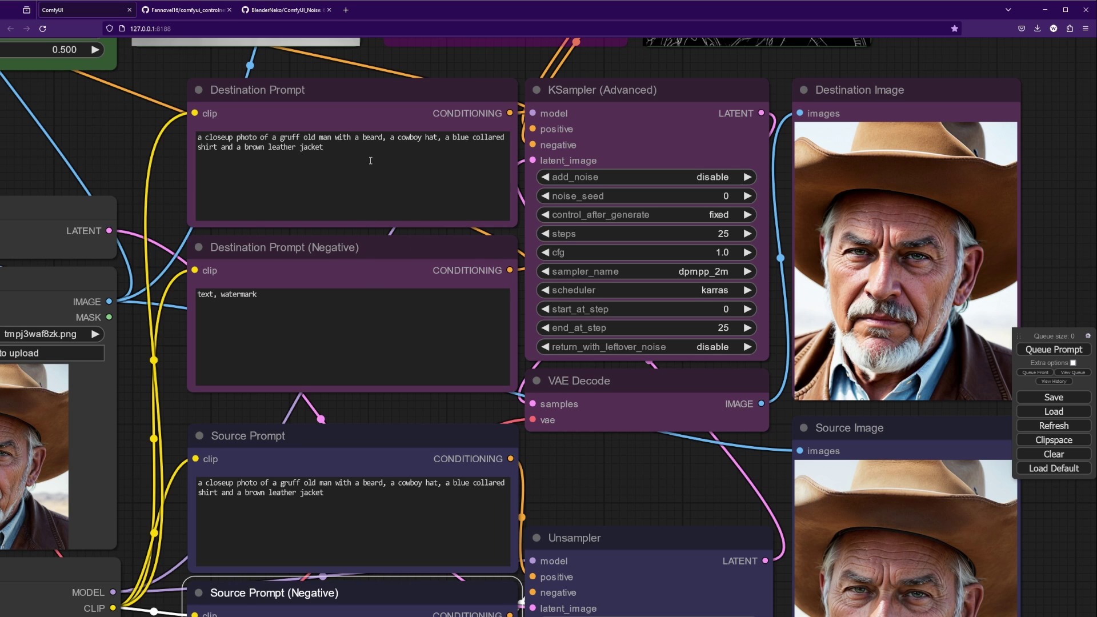
{"action": "scroll", "coordinate": [552, 289], "scroll_direction": "down", "scroll_amount": 2}
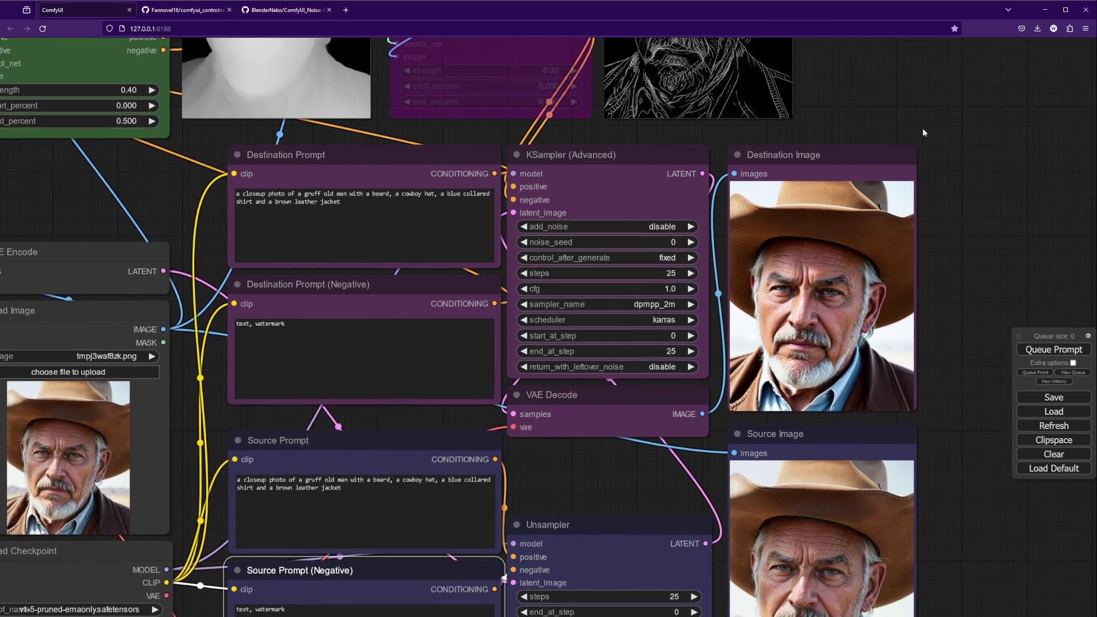
{"action": "scroll", "coordinate": [925, 137], "scroll_direction": "up", "scroll_amount": 1}
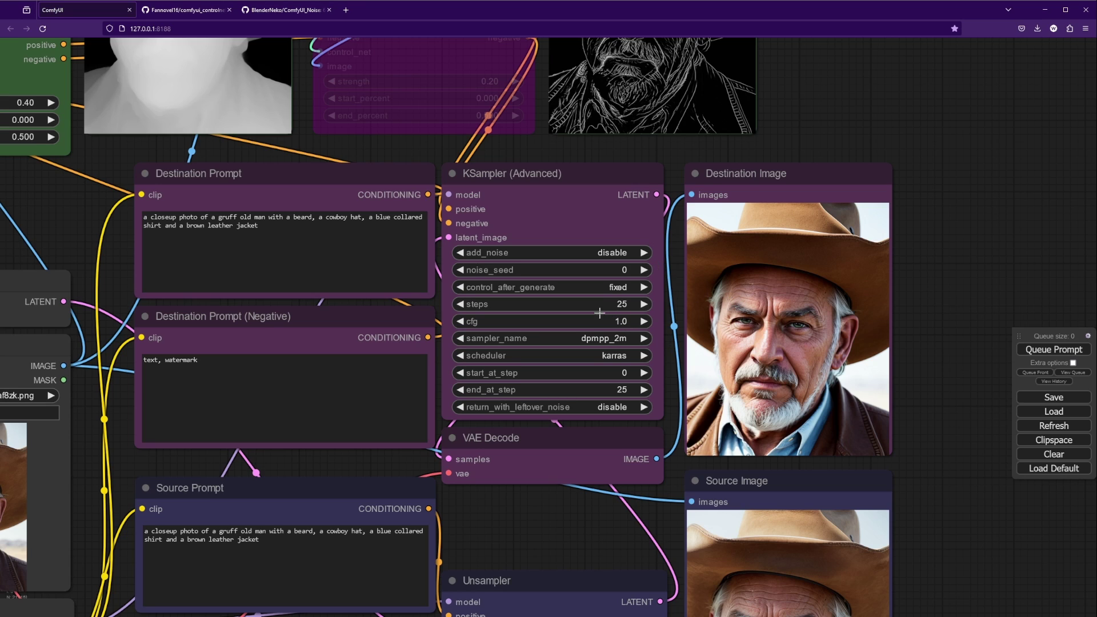
{"action": "left_click_drag", "start_coordinate": [563, 497], "coordinate": [543, 386]}
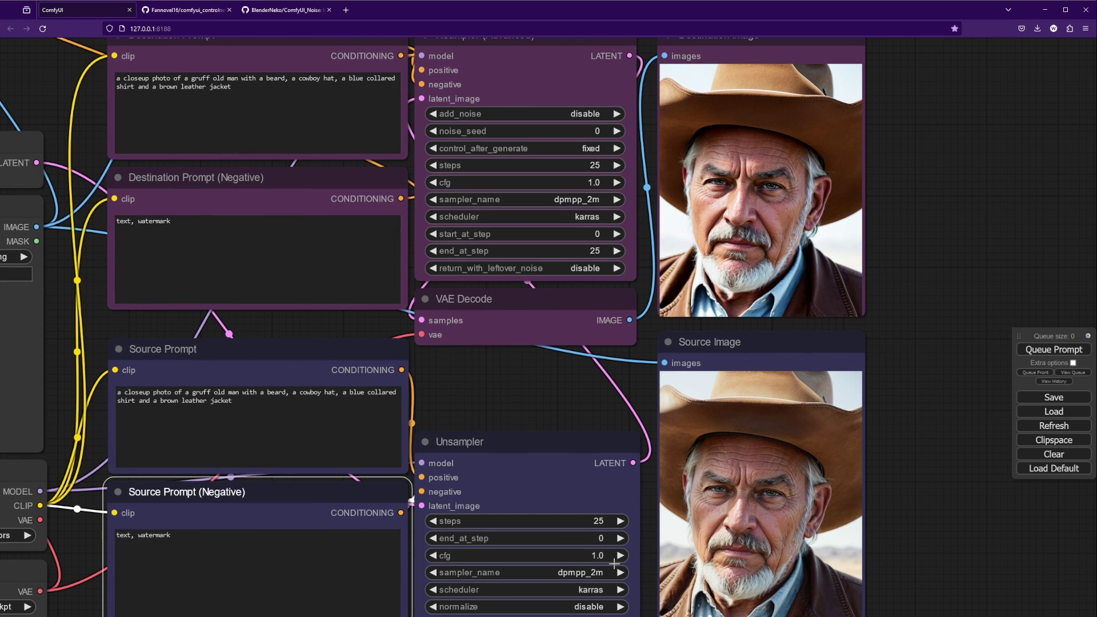
{"action": "left_click_drag", "start_coordinate": [539, 407], "coordinate": [517, 496]}
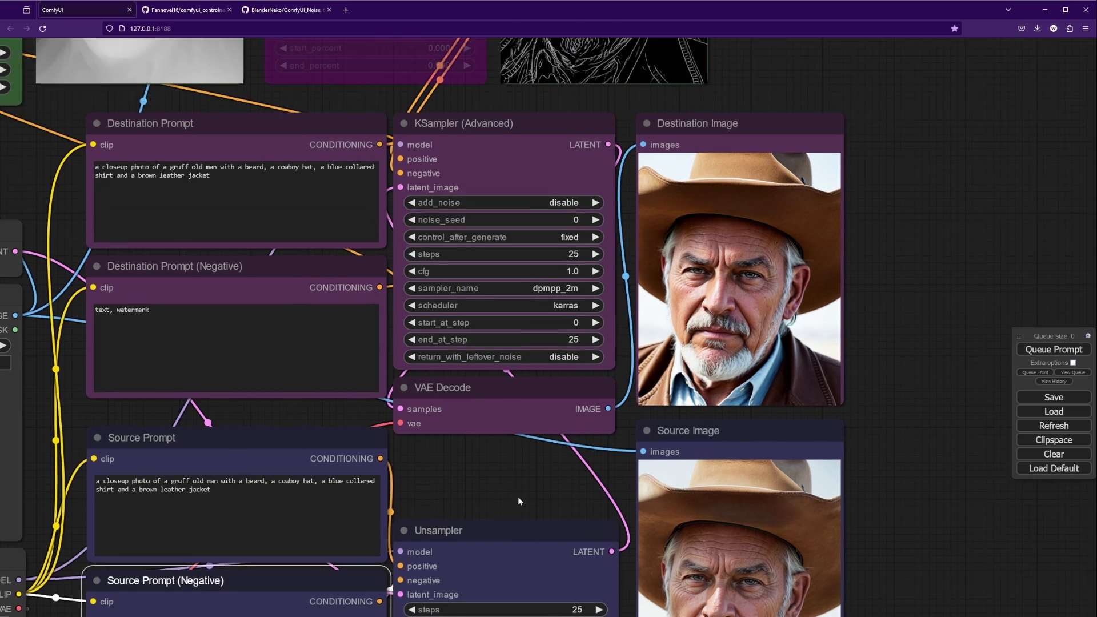
{"action": "scroll", "coordinate": [517, 117], "scroll_direction": "up", "scroll_amount": 1}
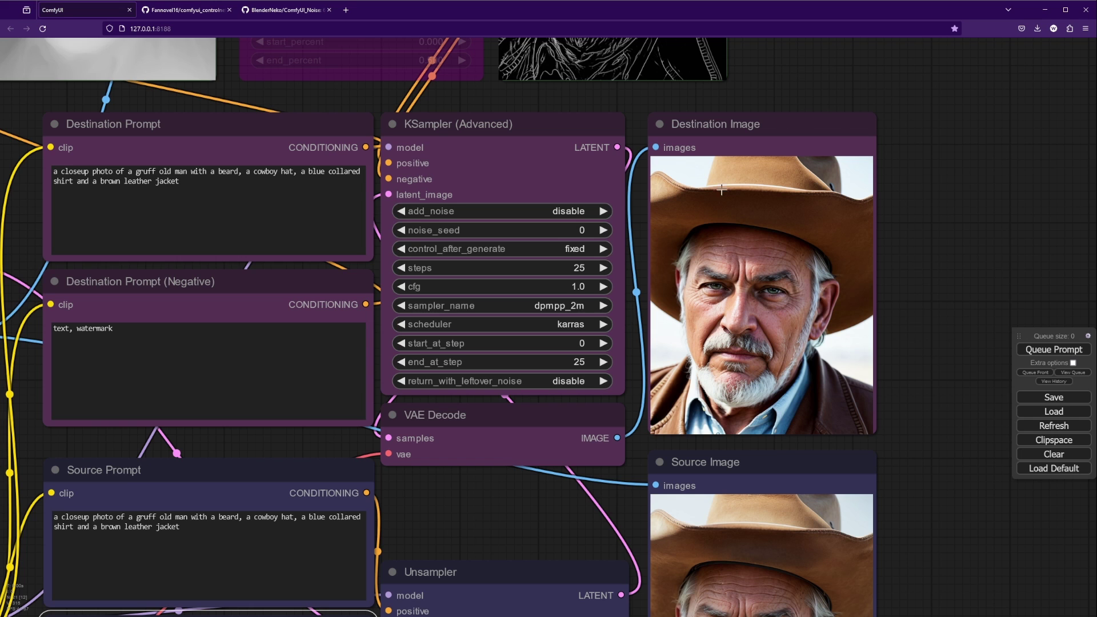
{"action": "left_click_drag", "start_coordinate": [913, 412], "coordinate": [824, 183]}
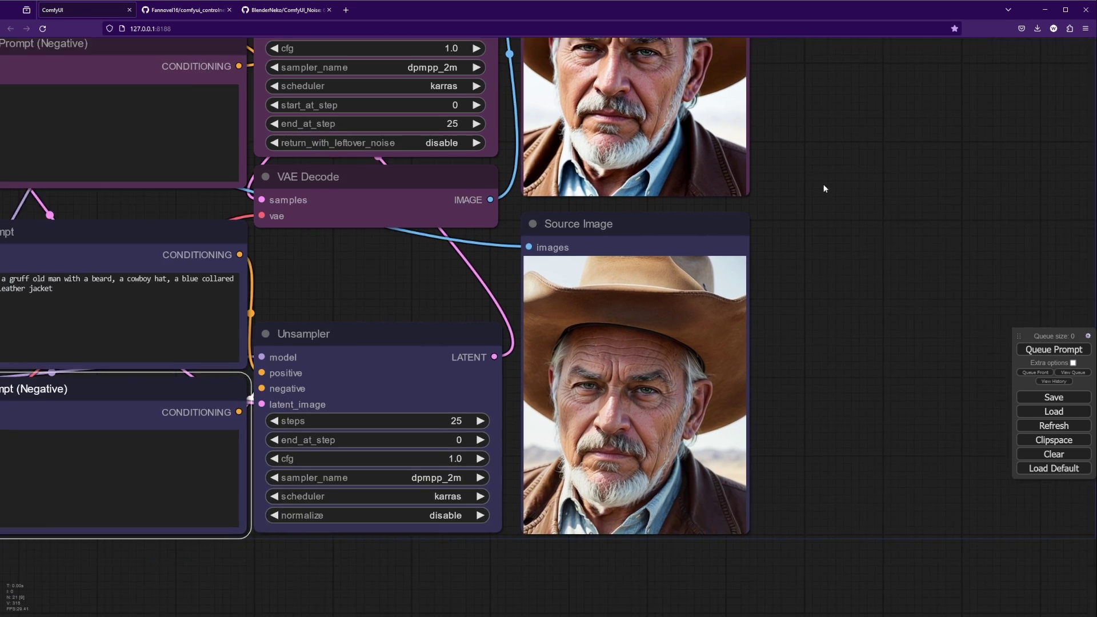
{"action": "scroll", "coordinate": [819, 337], "scroll_direction": "up", "scroll_amount": 5}
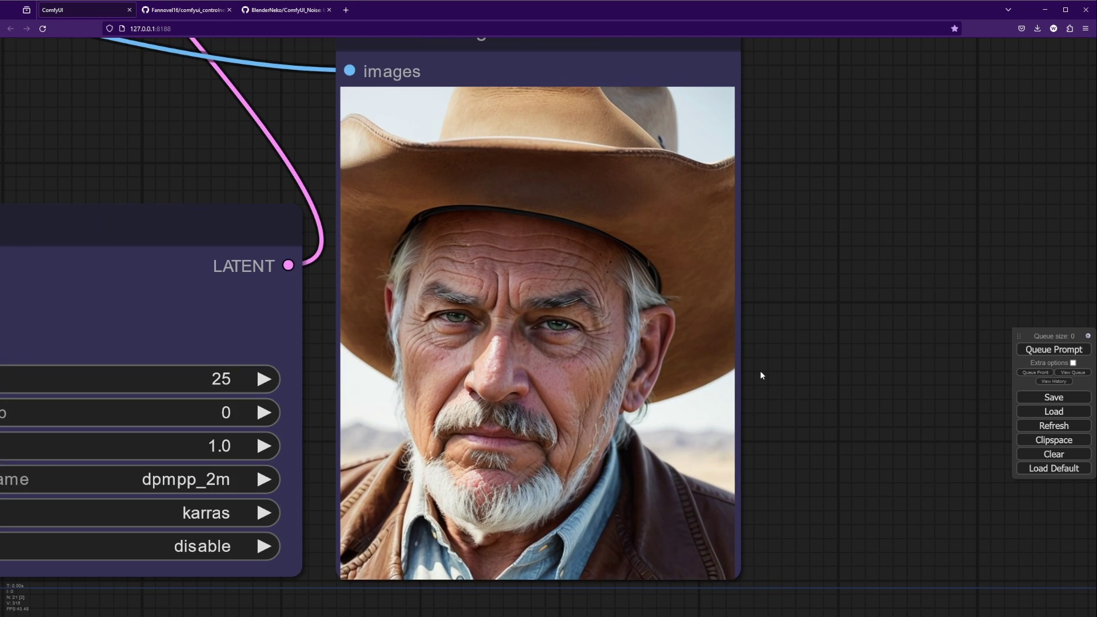
{"action": "left_click_drag", "start_coordinate": [760, 375], "coordinate": [832, 389]}
{"action": "scroll", "coordinate": [834, 365], "scroll_direction": "down", "scroll_amount": 2}
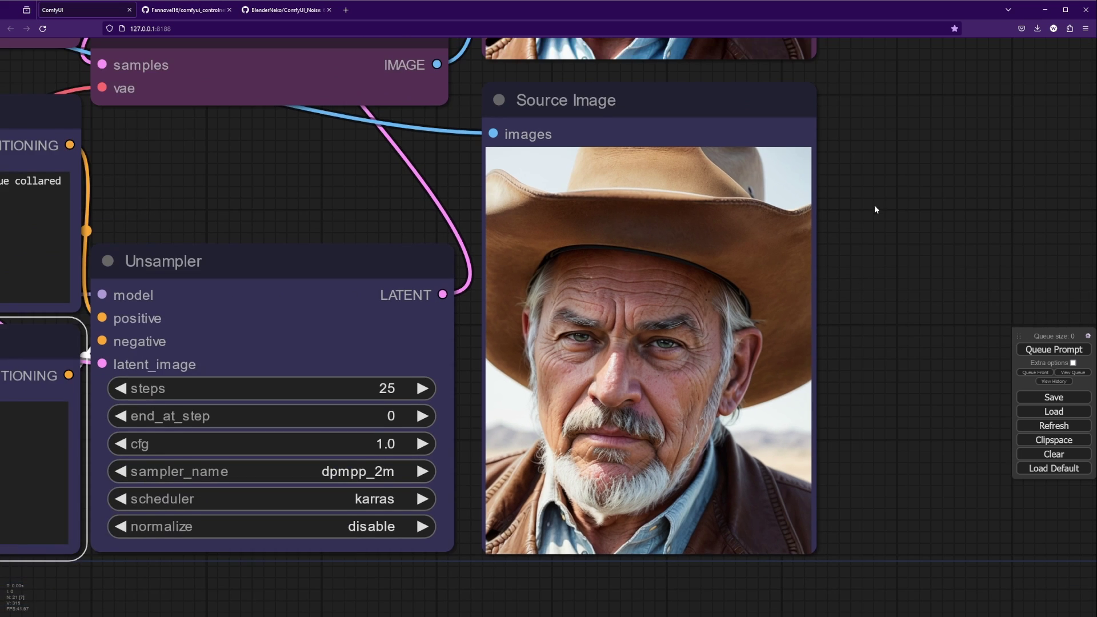
{"action": "left_click_drag", "start_coordinate": [874, 205], "coordinate": [896, 357]}
{"action": "scroll", "coordinate": [854, 411], "scroll_direction": "up", "scroll_amount": 2}
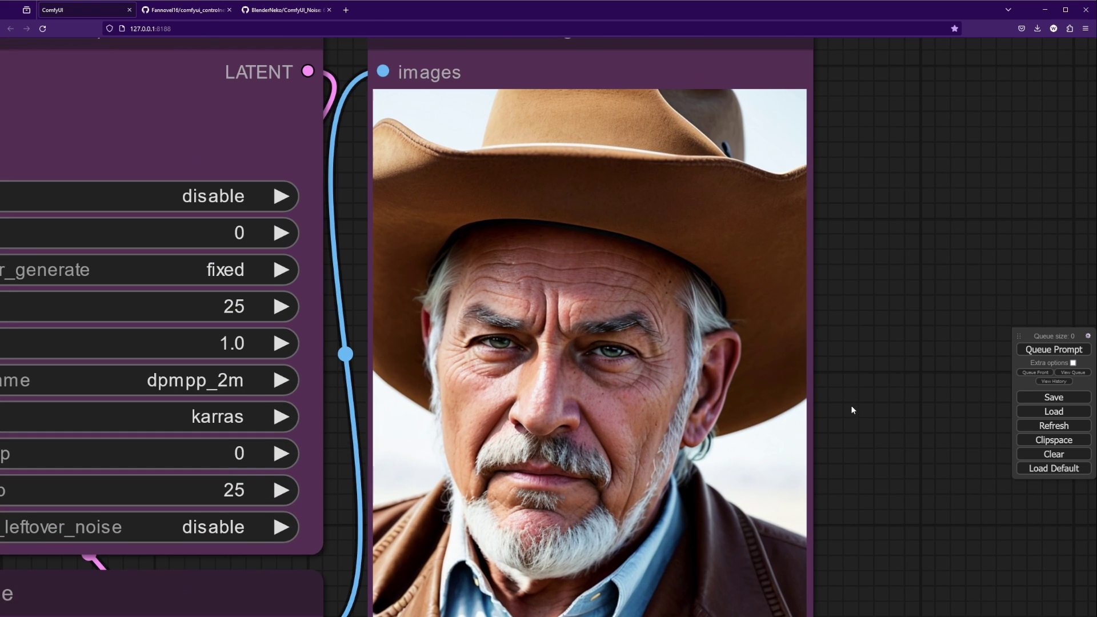
{"action": "scroll", "coordinate": [850, 405], "scroll_direction": "down", "scroll_amount": 1}
{"action": "left_click_drag", "start_coordinate": [855, 396], "coordinate": [918, 386]}
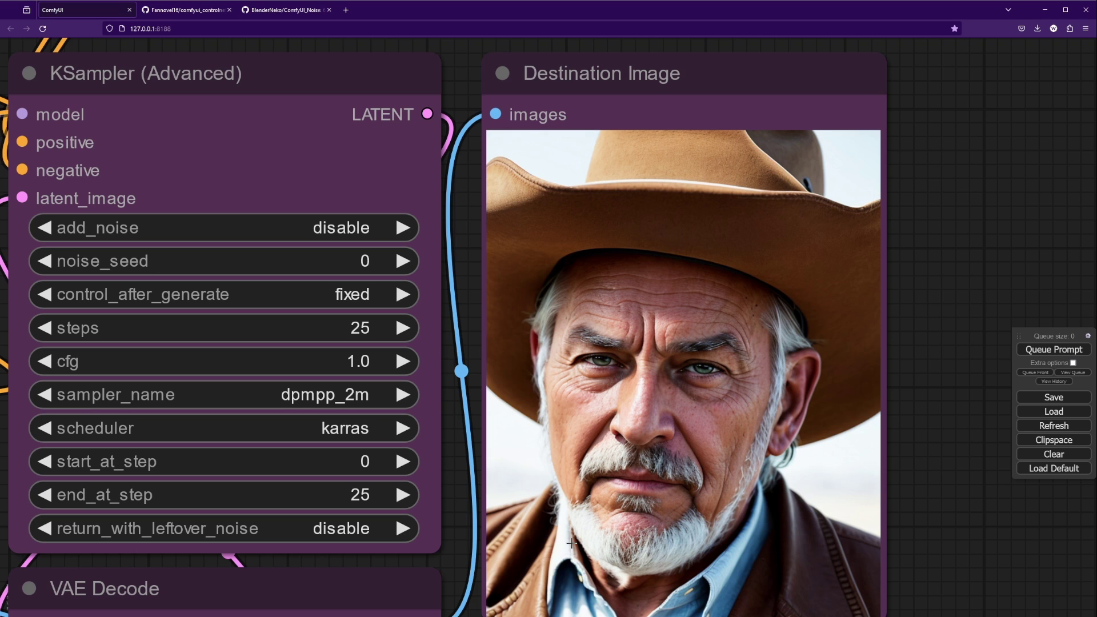
{"action": "scroll", "coordinate": [767, 457], "scroll_direction": "down", "scroll_amount": 5}
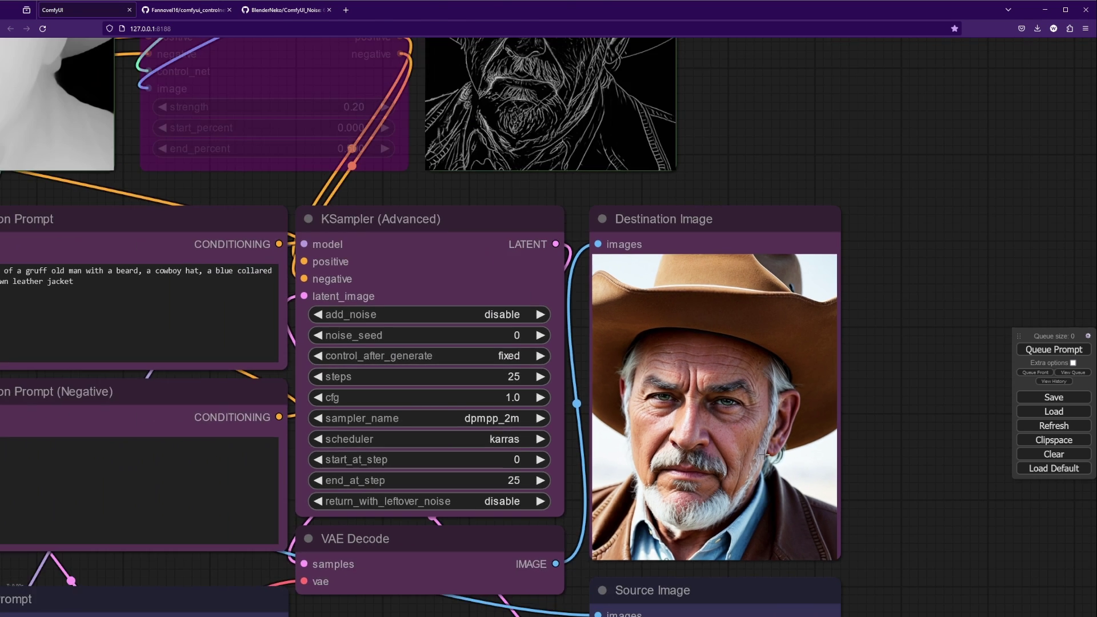
{"action": "scroll", "coordinate": [765, 455], "scroll_direction": "down", "scroll_amount": 8}
{"action": "scroll", "coordinate": [514, 491], "scroll_direction": "up", "scroll_amount": 5}
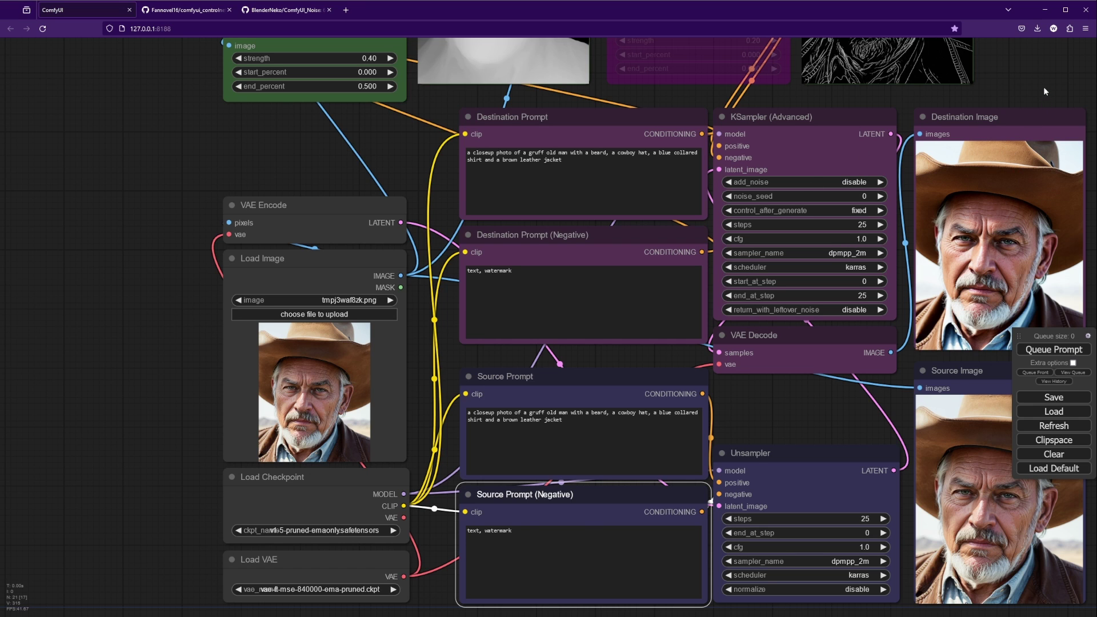
{"action": "scroll", "coordinate": [876, 355], "scroll_direction": "up", "scroll_amount": 2}
{"action": "scroll", "coordinate": [876, 354], "scroll_direction": "down", "scroll_amount": 4}
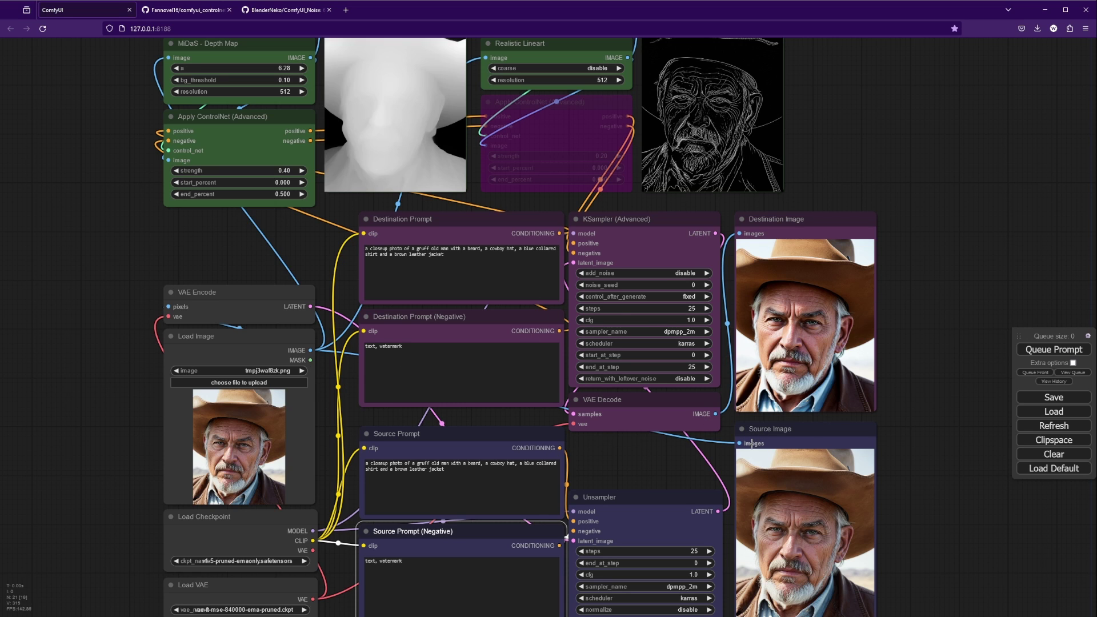
{"action": "left_click_drag", "start_coordinate": [931, 457], "coordinate": [908, 352]}
{"action": "scroll", "coordinate": [913, 404], "scroll_direction": "up", "scroll_amount": 2}
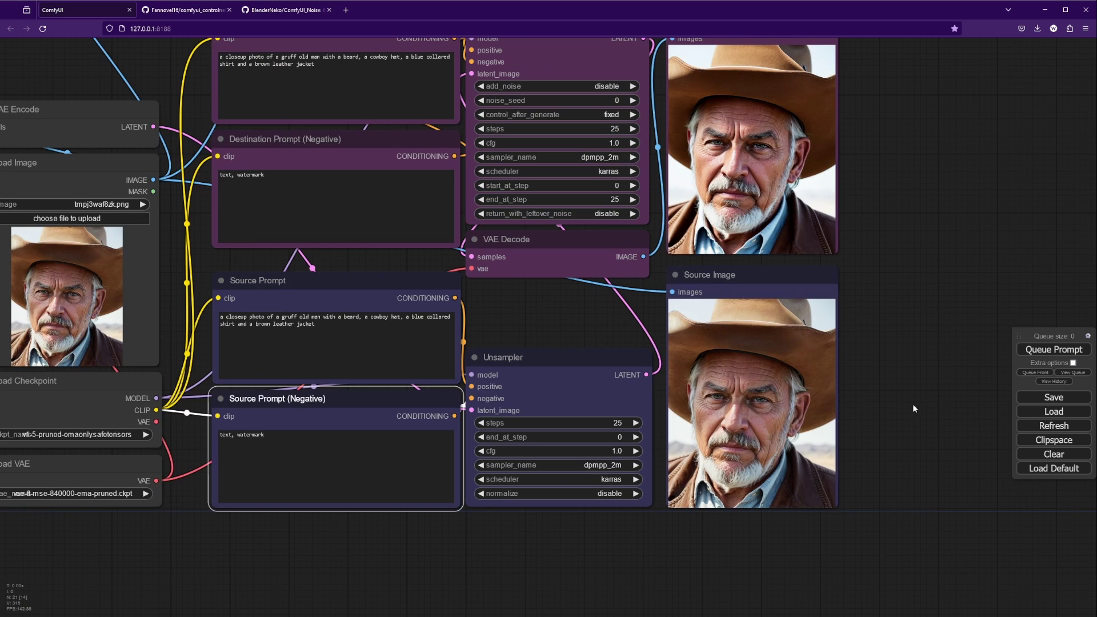
{"action": "left_click_drag", "start_coordinate": [214, 523], "coordinate": [491, 520]}
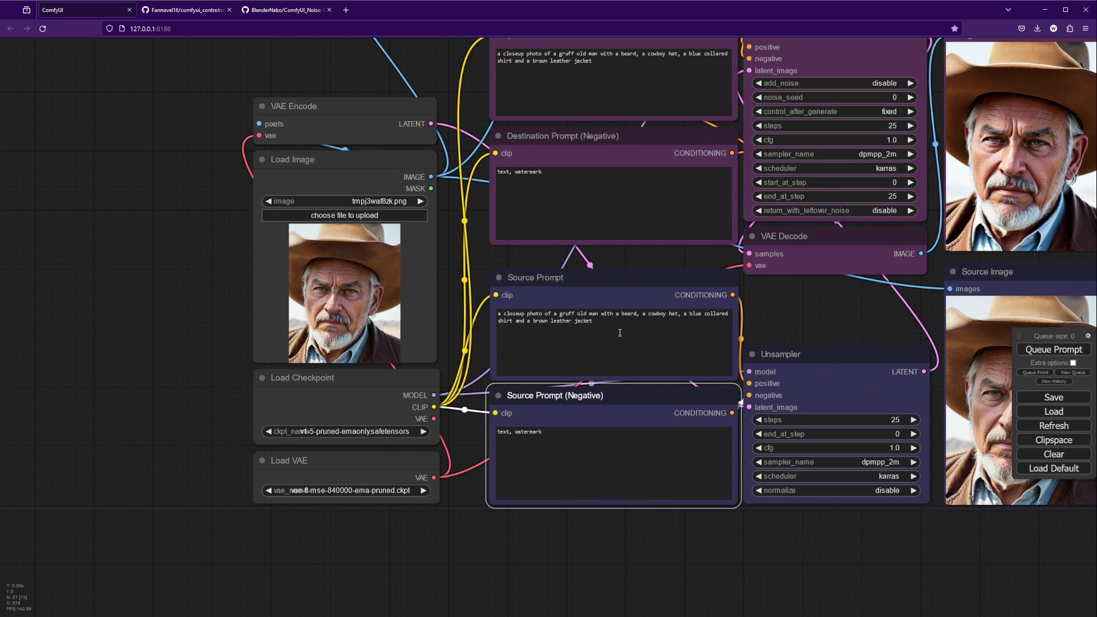
{"action": "scroll", "coordinate": [457, 326], "scroll_direction": "up", "scroll_amount": 3}
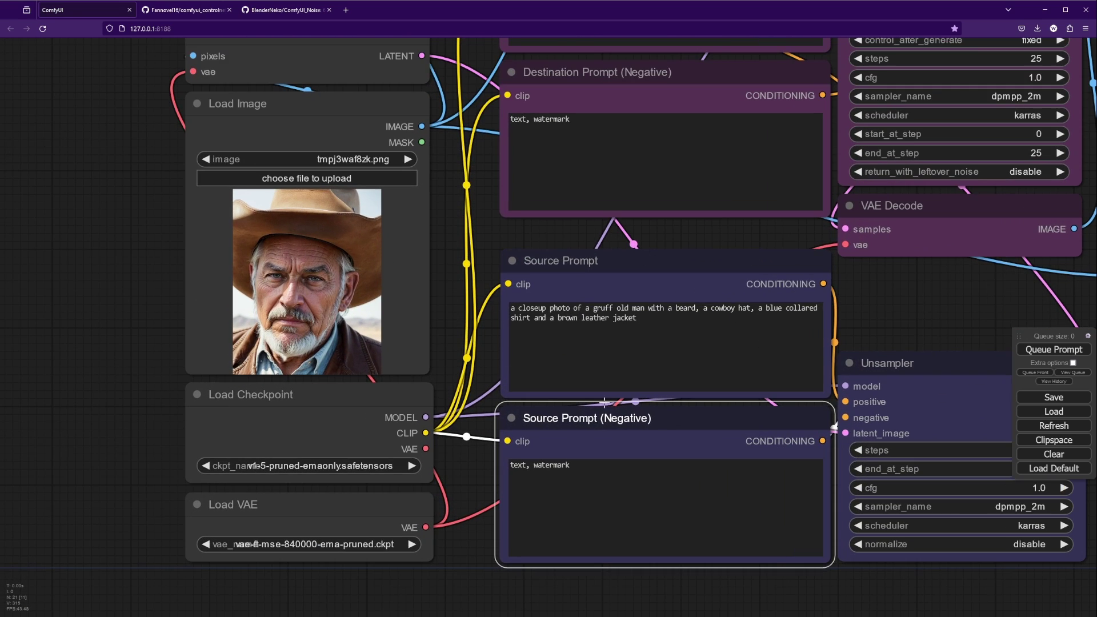
{"action": "left_click_drag", "start_coordinate": [863, 308], "coordinate": [822, 334]}
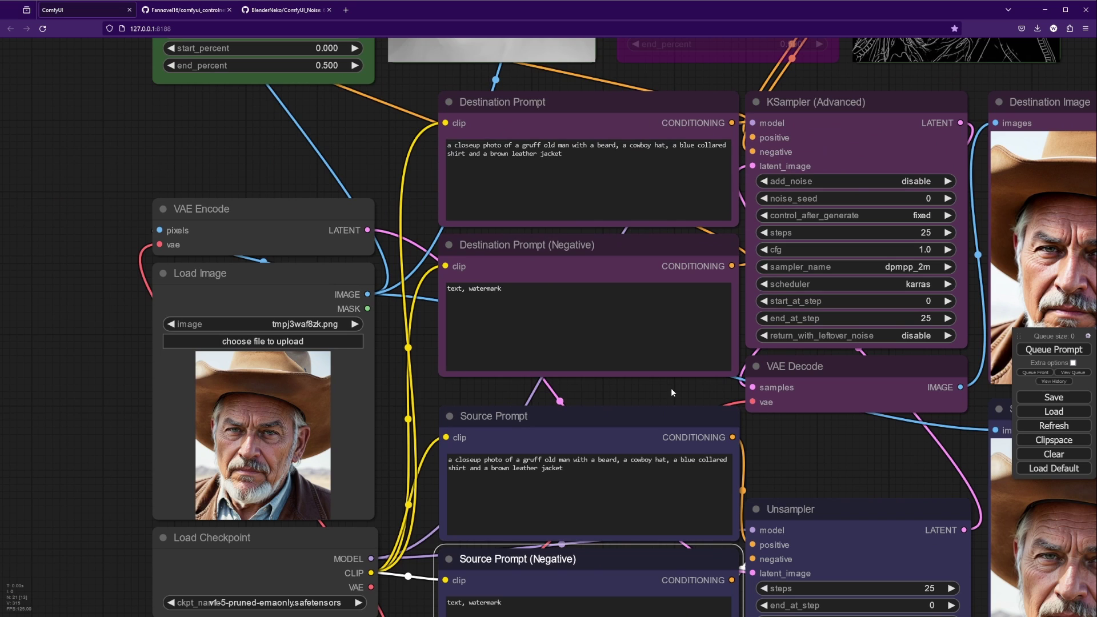
{"action": "left_click_drag", "start_coordinate": [671, 389], "coordinate": [662, 526]}
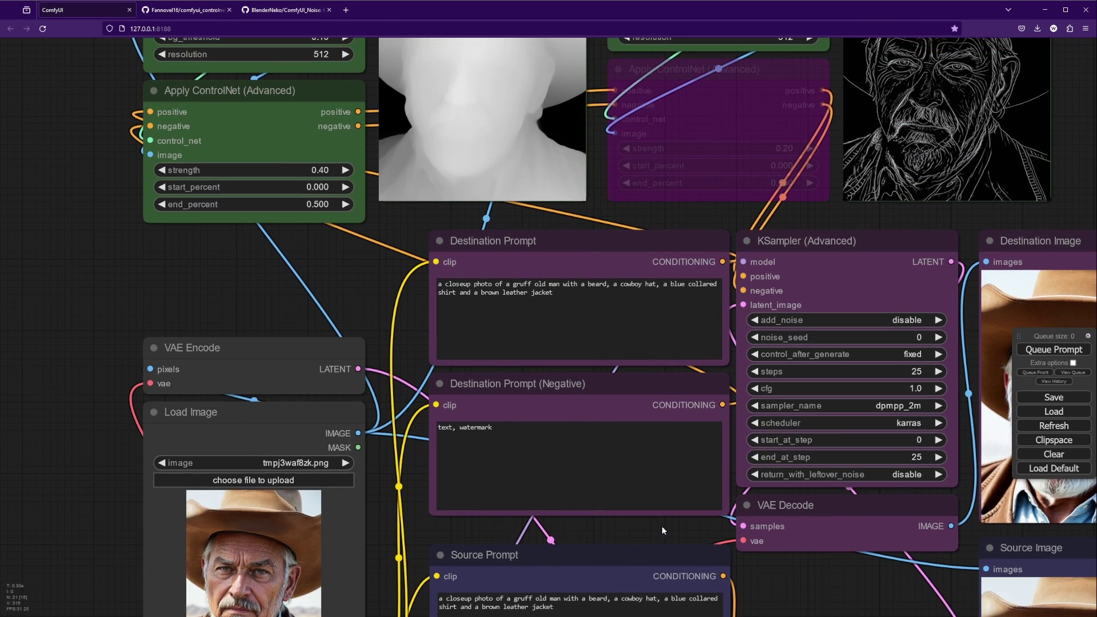
{"action": "scroll", "coordinate": [551, 373], "scroll_direction": "up", "scroll_amount": 2}
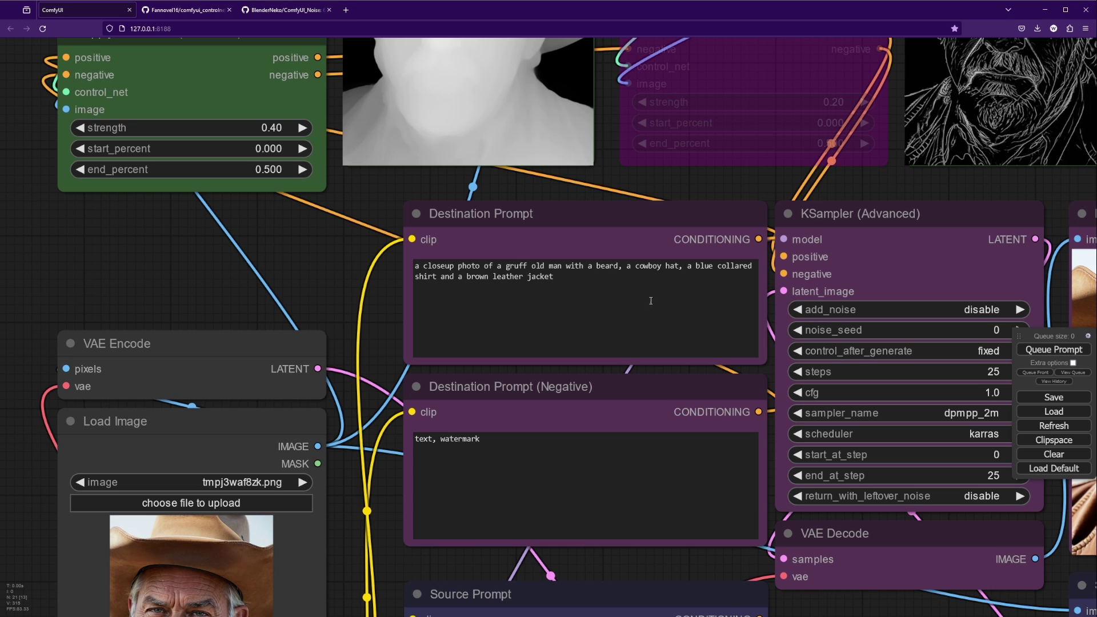
Step: Move ' with a beard' from the Destination Prompt so the negative prompt reads 'text, watermark, with a beard'
{"action": "left_click_drag", "start_coordinate": [619, 267], "coordinate": [563, 267]}
{"action": "key", "text": "ctrl+c"}
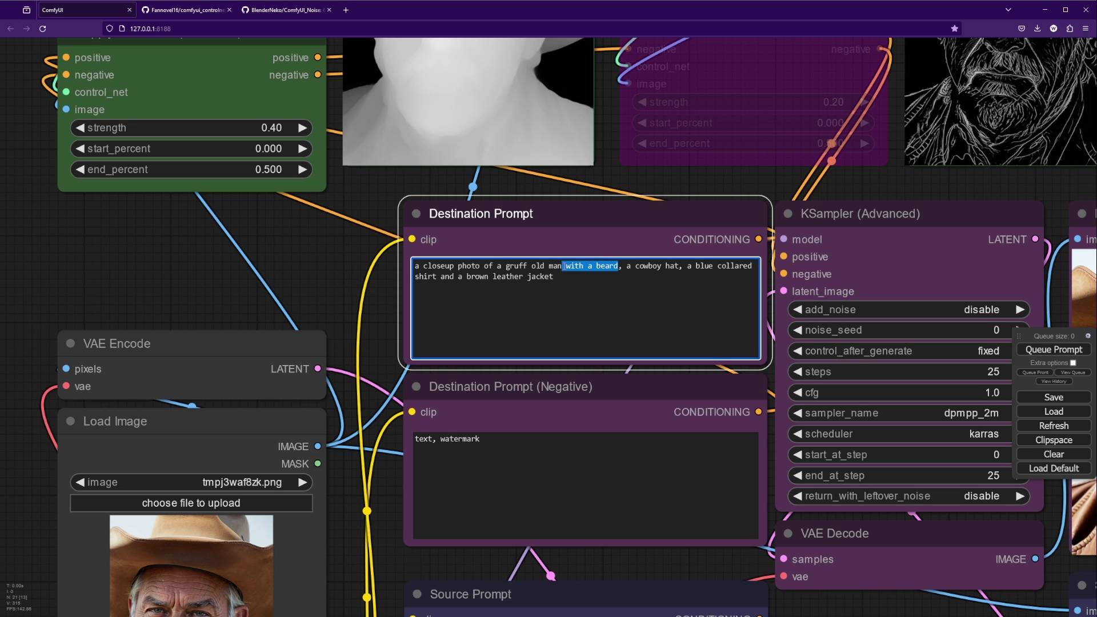
{"action": "key", "text": "BackSpace"}
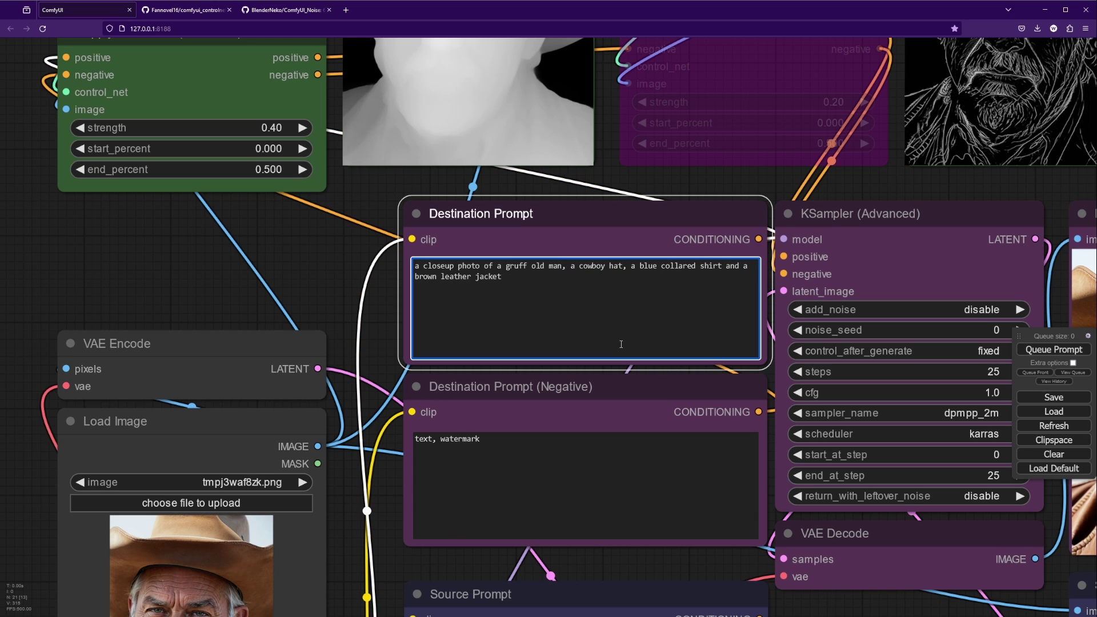
{"action": "left_click", "coordinate": [553, 449]}
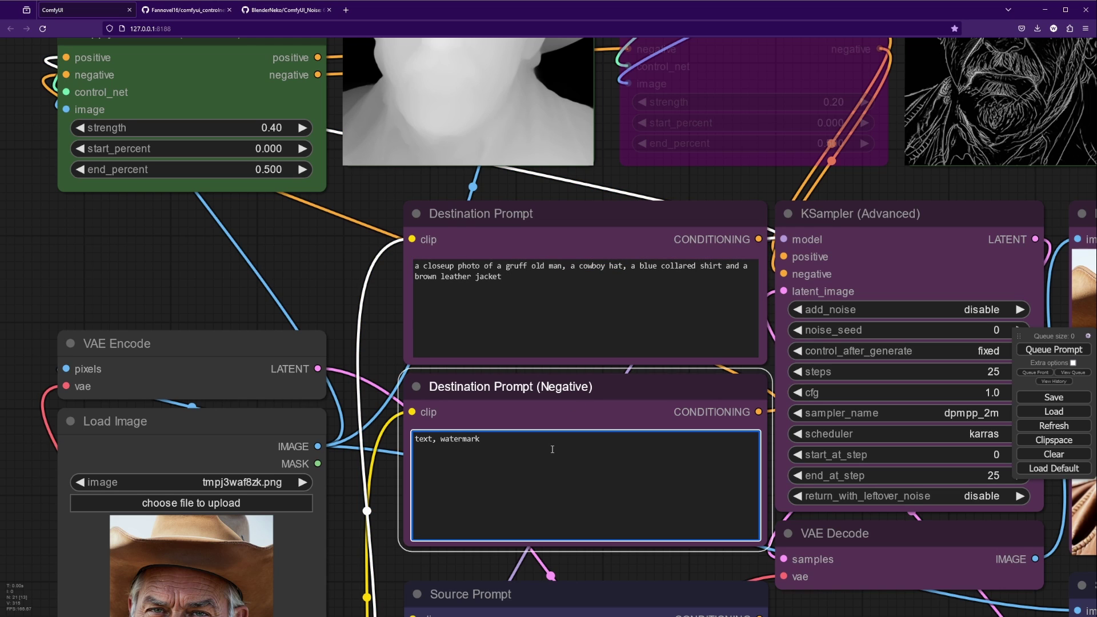
{"action": "type", "text": ","}
{"action": "key", "text": "ctrl+v"}
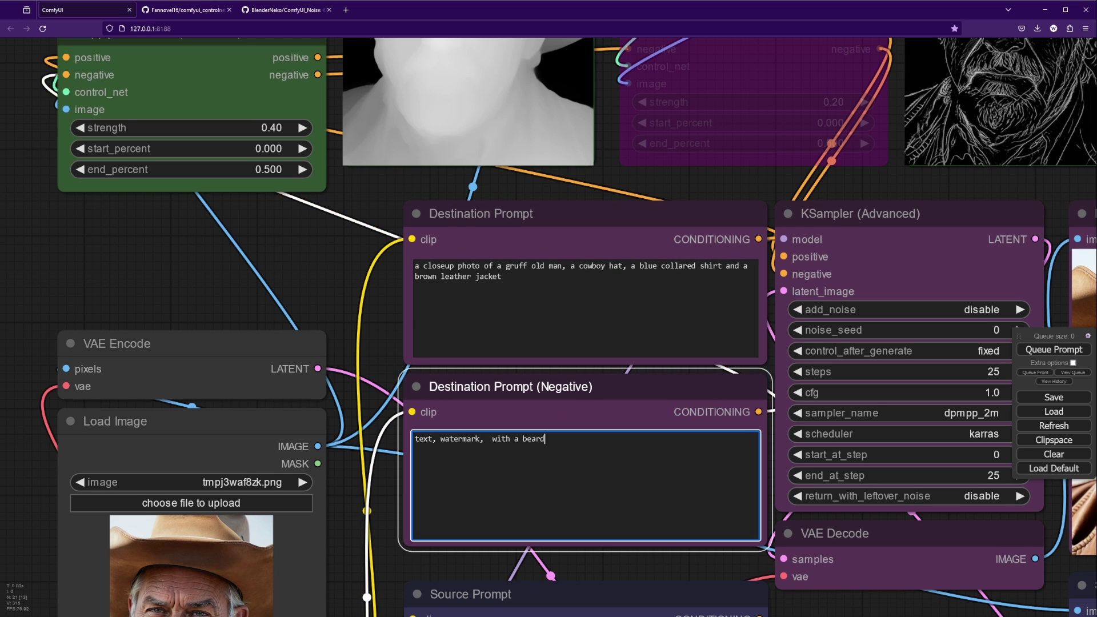
{"action": "key", "text": "ctrl+Left"}
{"action": "key", "text": "ctrl+Left"}
{"action": "key", "text": "ctrl+Left"}
{"action": "key", "text": "BackSpace"}
{"action": "scroll", "coordinate": [522, 448], "scroll_direction": "down", "scroll_amount": 3}
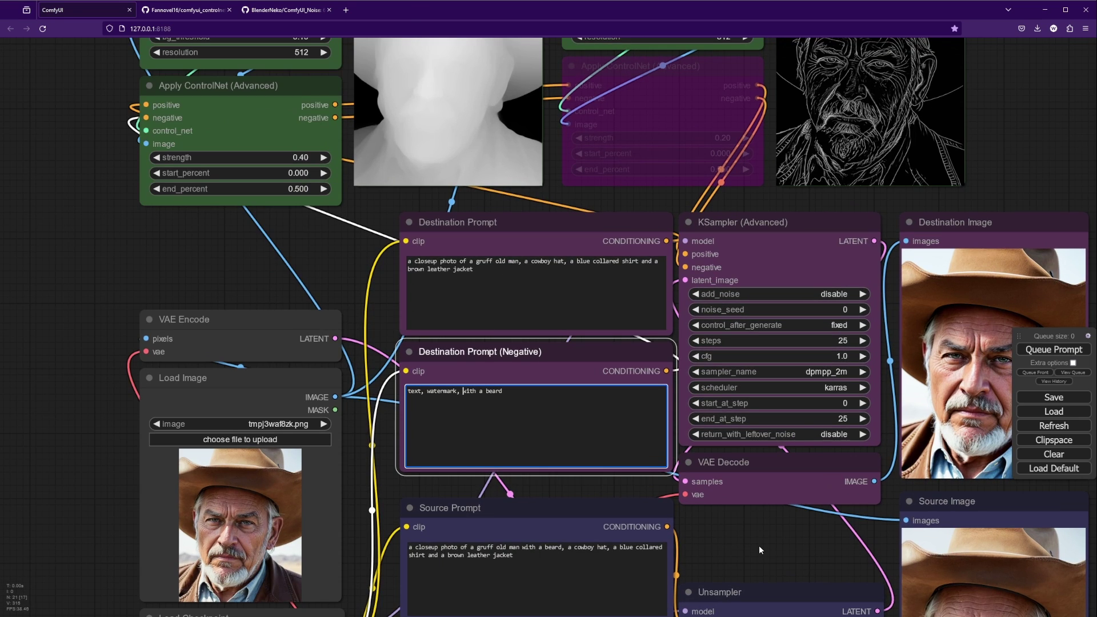
Step: Set the KSampler (Advanced) cfg to 2.0 and queue a run to regenerate the destination portrait
{"action": "left_click_drag", "start_coordinate": [759, 545], "coordinate": [583, 500]}
{"action": "left_click", "coordinate": [643, 333]}
{"action": "left_click", "coordinate": [642, 333]}
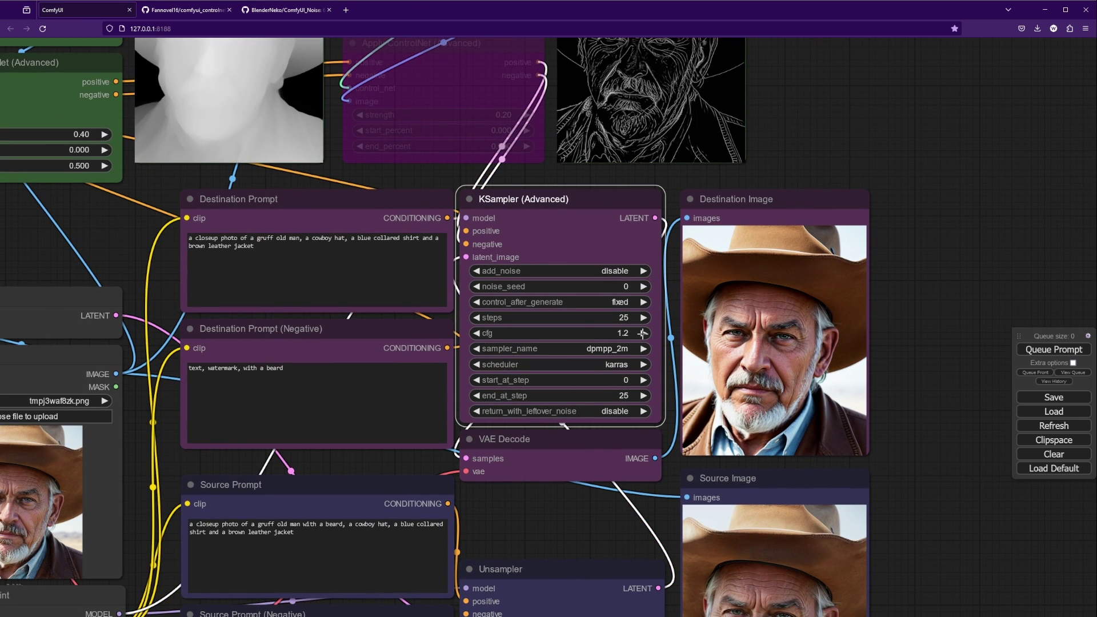
{"action": "left_click_drag", "start_coordinate": [642, 333], "coordinate": [645, 333]}
{"action": "left_click", "coordinate": [1064, 352]}
{"action": "scroll", "coordinate": [905, 417], "scroll_direction": "up", "scroll_amount": 3}
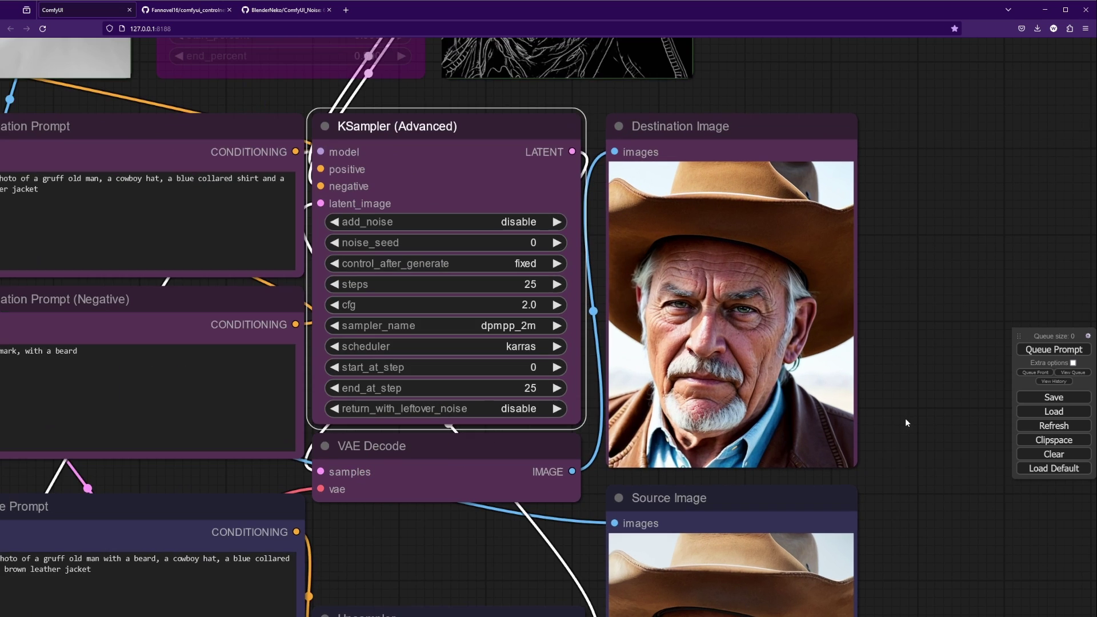
{"action": "scroll", "coordinate": [866, 452], "scroll_direction": "down", "scroll_amount": 5}
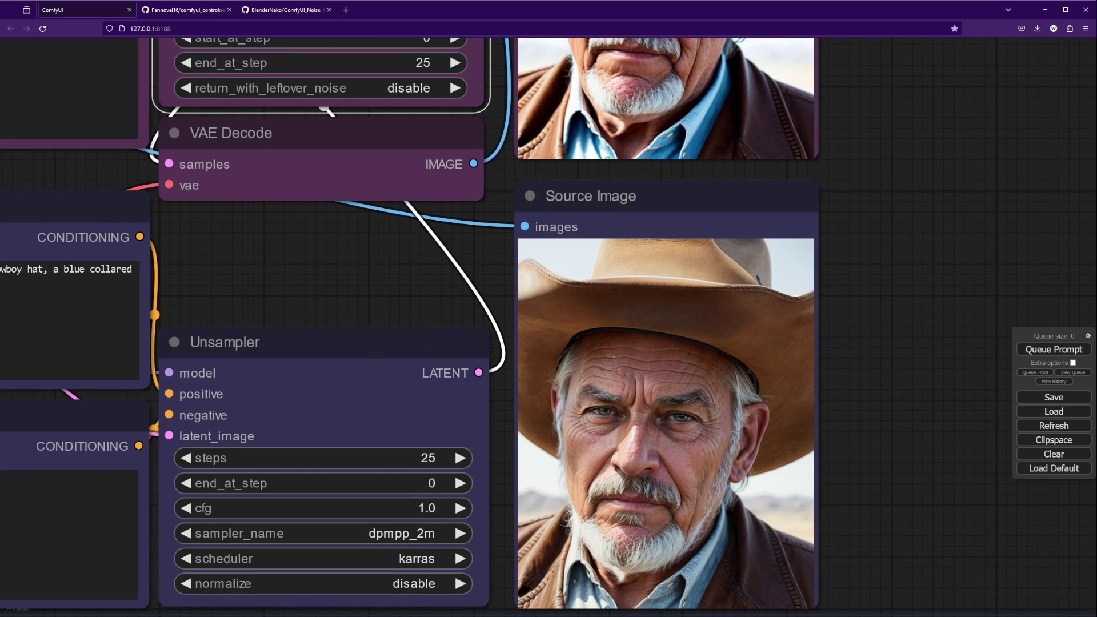
{"action": "left_click_drag", "start_coordinate": [894, 235], "coordinate": [842, 336]}
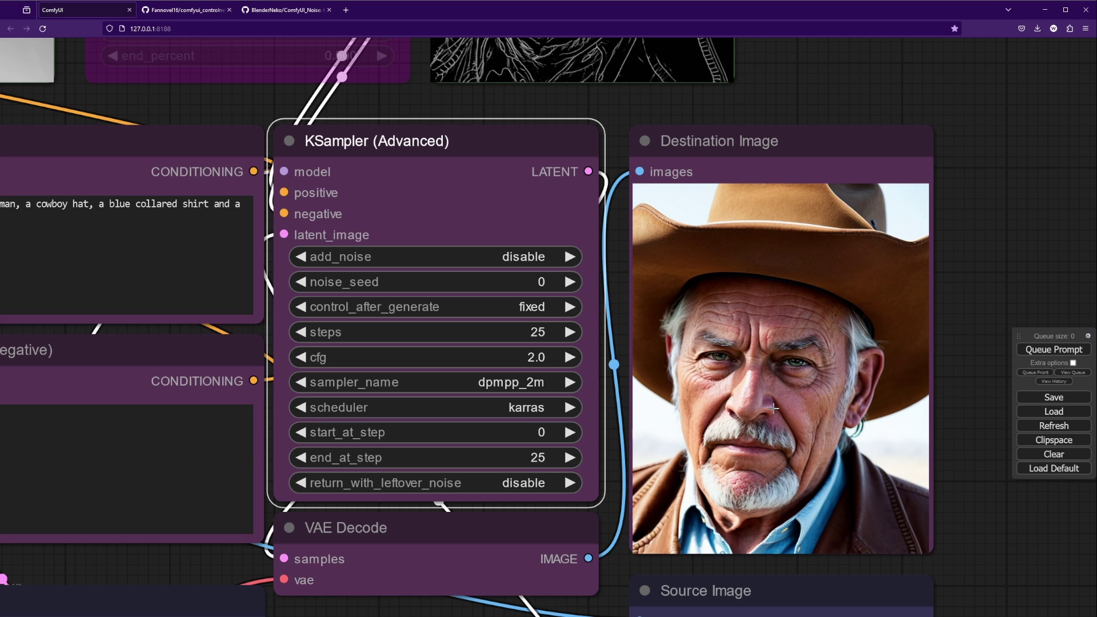
{"action": "scroll", "coordinate": [778, 411], "scroll_direction": "down", "scroll_amount": 3}
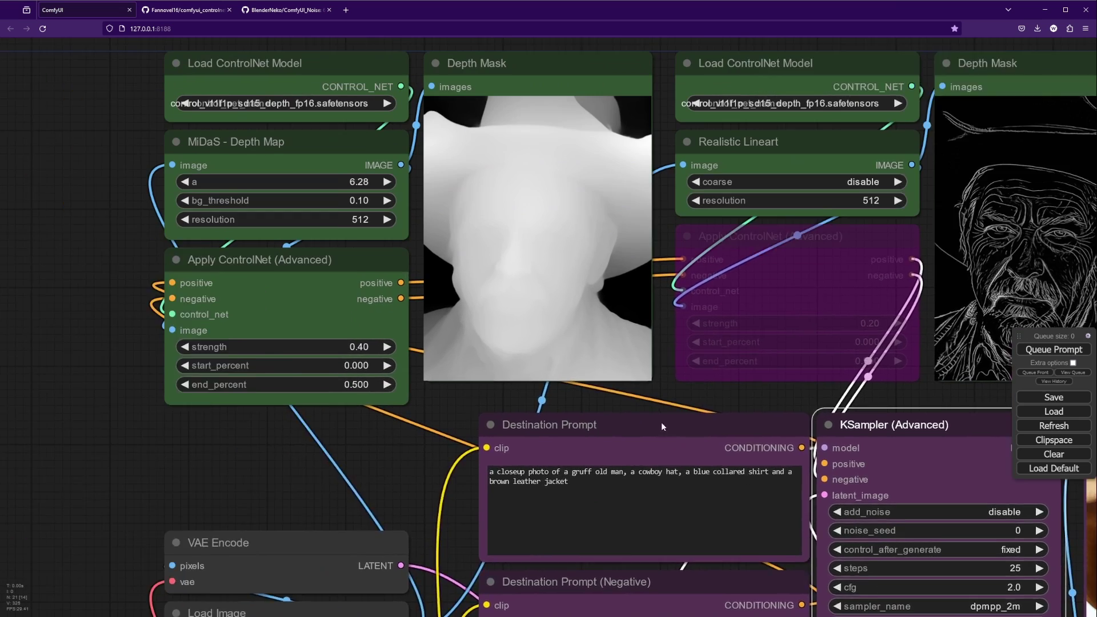
{"action": "left_click_drag", "start_coordinate": [11, 216], "coordinate": [303, 294]}
{"action": "scroll", "coordinate": [604, 504], "scroll_direction": "up", "scroll_amount": 3}
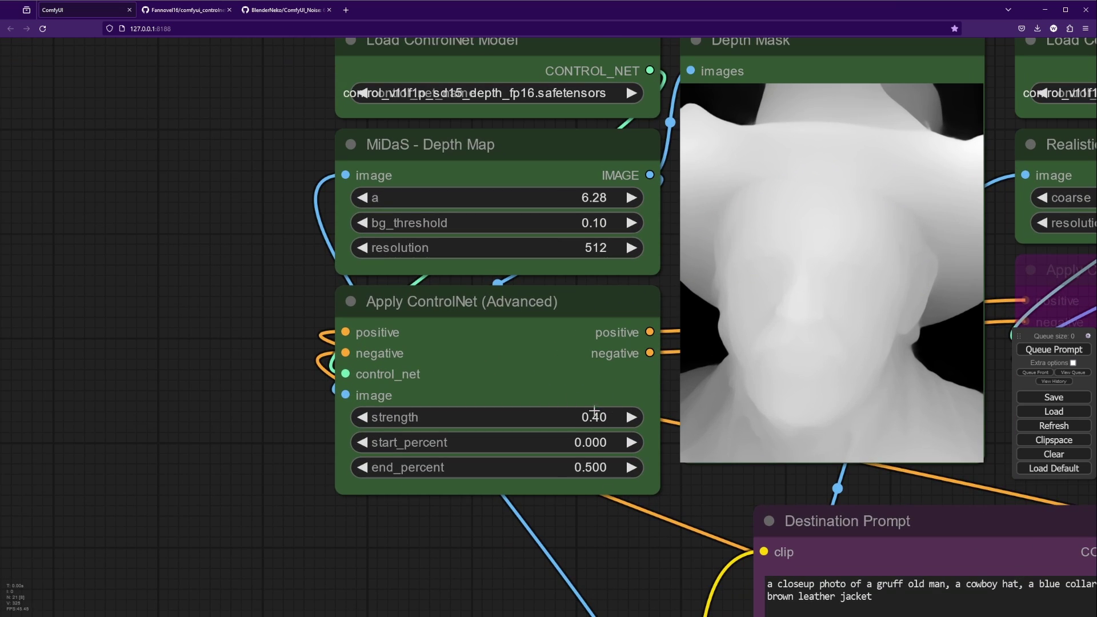
{"action": "left_click_drag", "start_coordinate": [919, 483], "coordinate": [629, 407]}
{"action": "left_click_drag", "start_coordinate": [783, 436], "coordinate": [623, 296]}
{"action": "scroll", "coordinate": [623, 296], "scroll_direction": "up", "scroll_amount": 1}
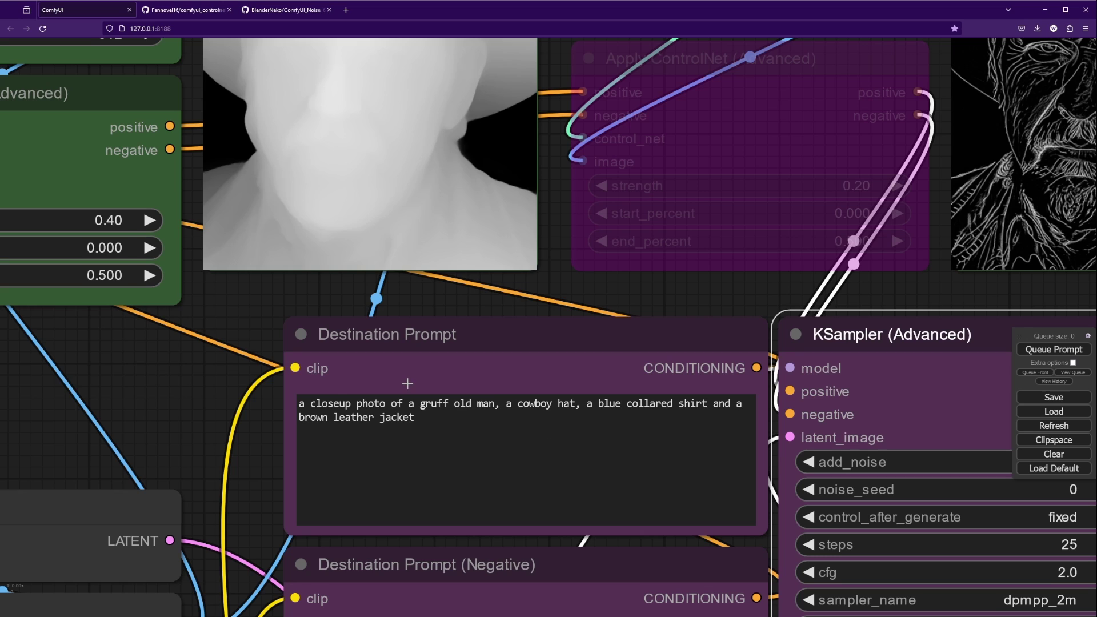
Step: Append ', clean-schaven' to the Destination Prompt and queue a new generation
{"action": "left_click", "coordinate": [492, 427]}
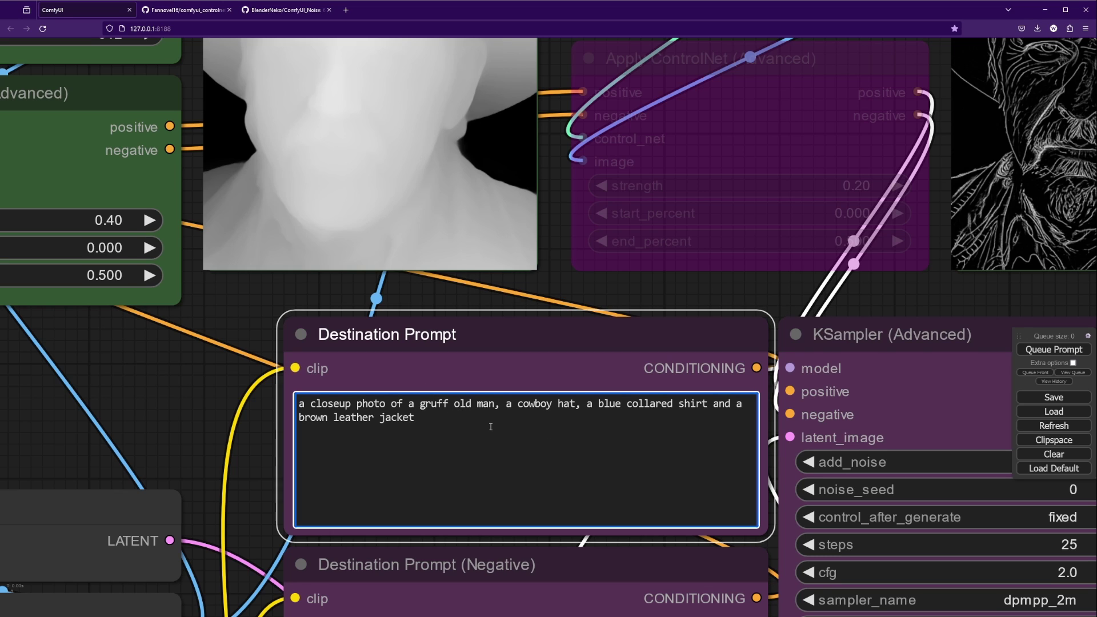
{"action": "type", "text": ", c"}
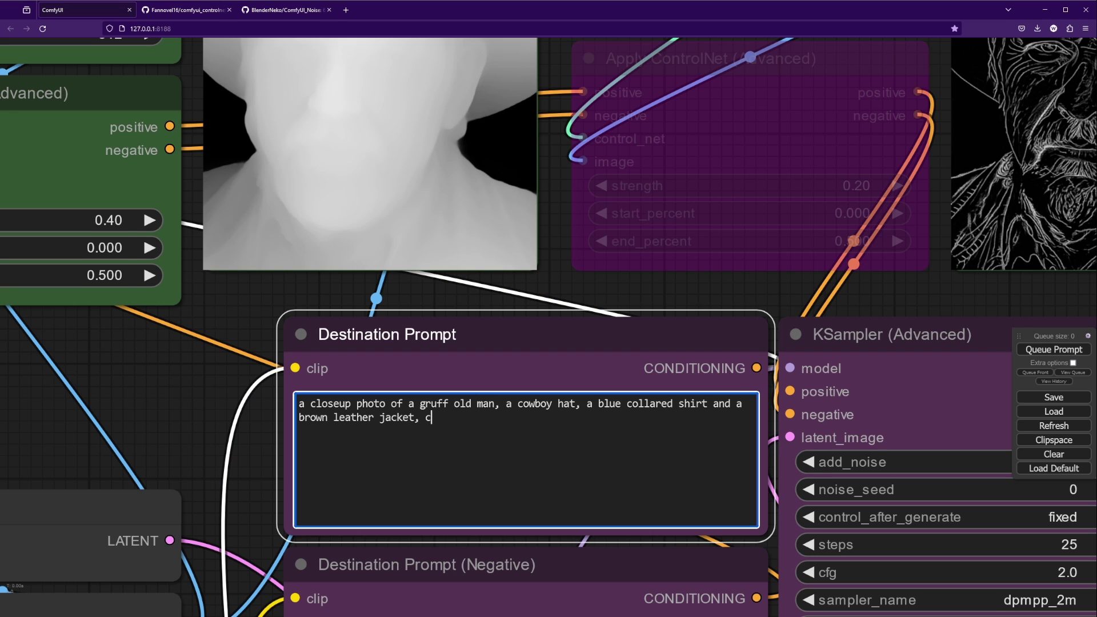
{"action": "type", "text": "lean-schaven"}
{"action": "left_click", "coordinate": [951, 290]}
{"action": "scroll", "coordinate": [958, 289], "scroll_direction": "down", "scroll_amount": 3}
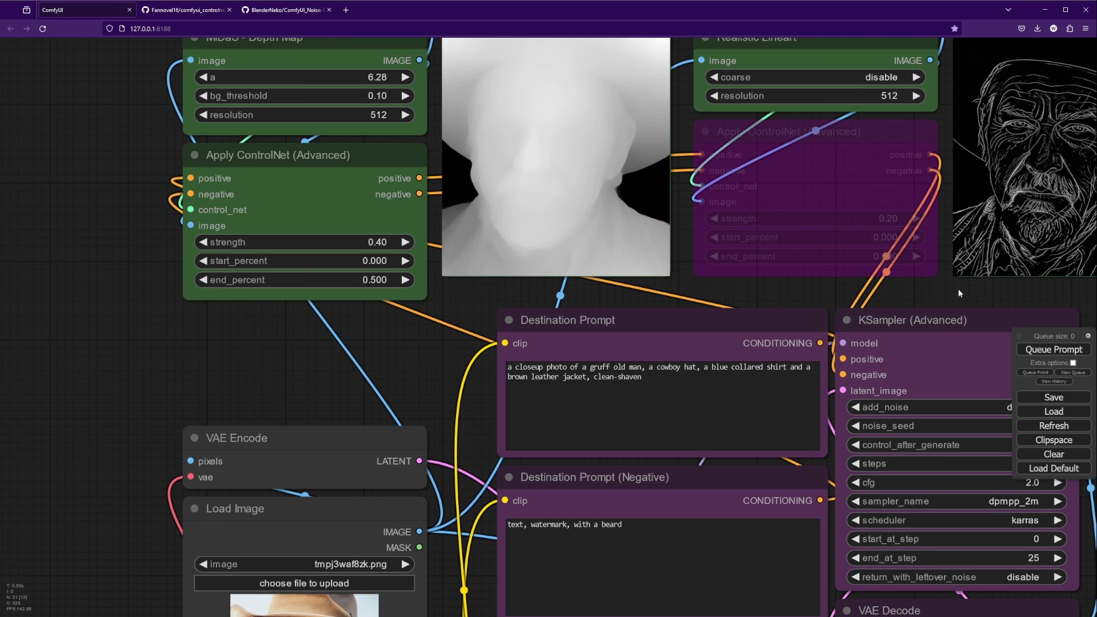
{"action": "scroll", "coordinate": [958, 289], "scroll_direction": "up", "scroll_amount": 2}
{"action": "left_click_drag", "start_coordinate": [958, 289], "coordinate": [362, 233]}
{"action": "left_click_drag", "start_coordinate": [893, 382], "coordinate": [930, 265]}
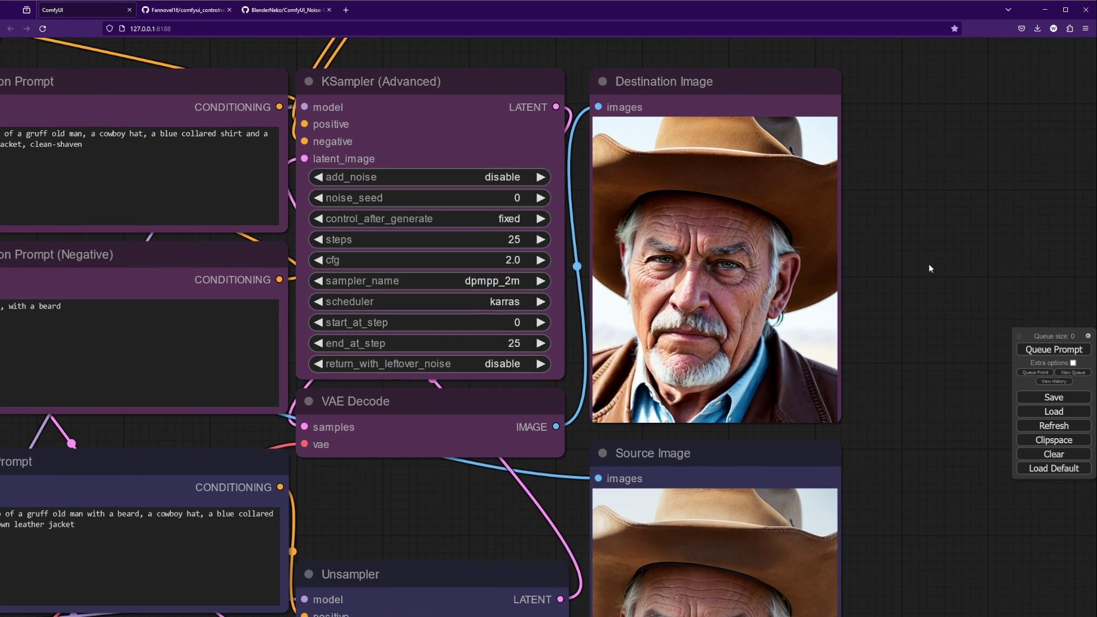
{"action": "left_click", "coordinate": [1049, 350]}
Step: Raise the KSampler cfg to 3.0 and regenerate the destination image
{"action": "left_click", "coordinate": [541, 261]}
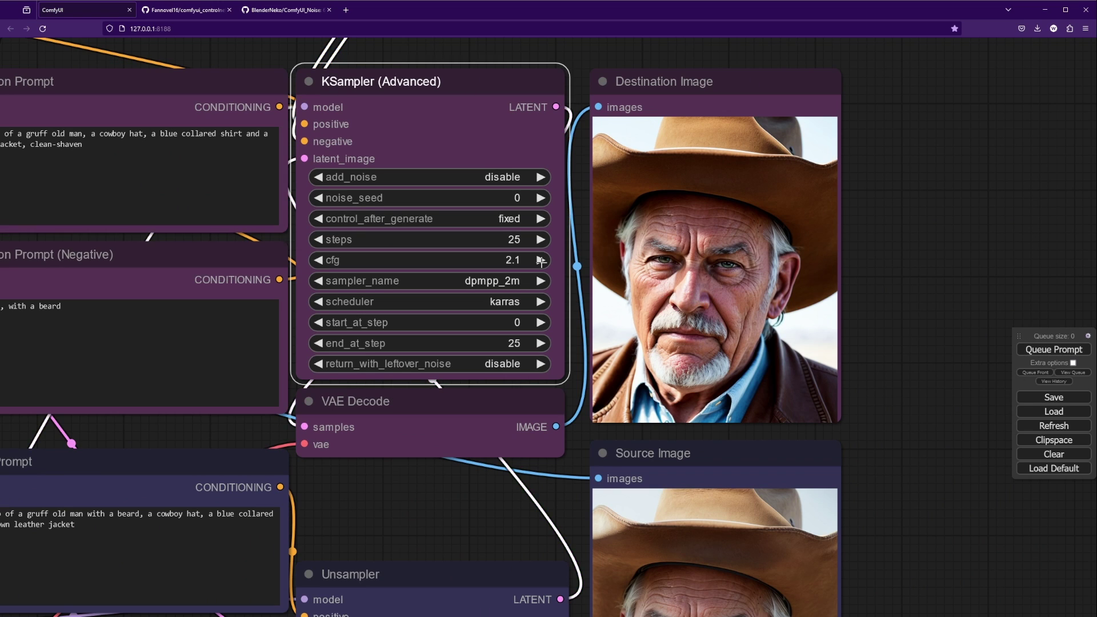
{"action": "left_click", "coordinate": [540, 261]}
{"action": "left_click", "coordinate": [540, 260]}
{"action": "left_click", "coordinate": [541, 261]}
{"action": "left_click", "coordinate": [540, 260]}
{"action": "left_click", "coordinate": [1047, 349]}
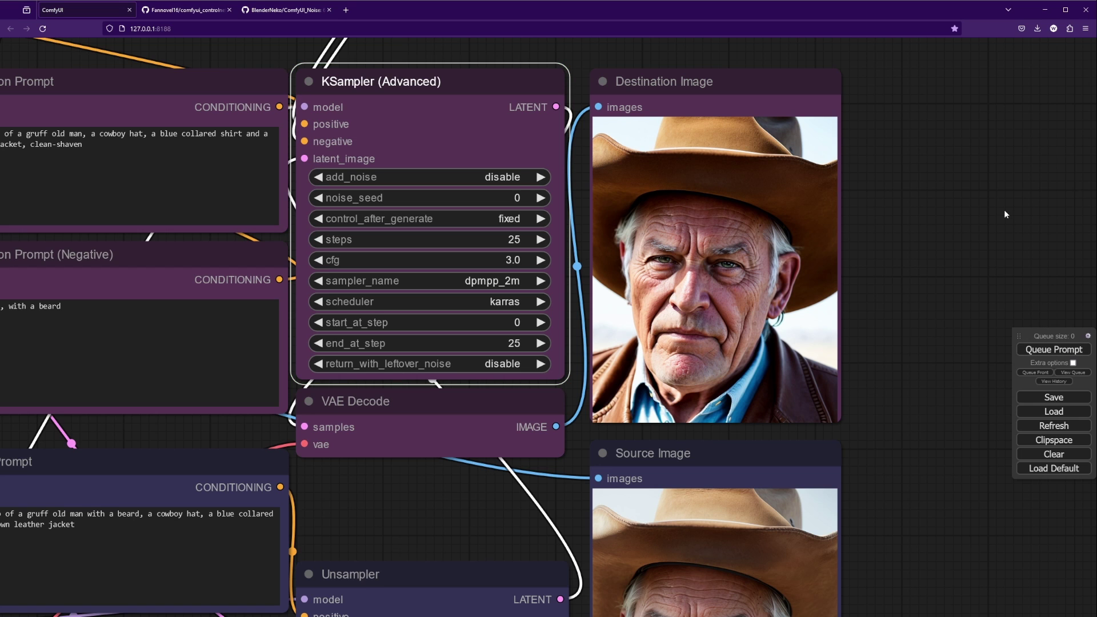
{"action": "scroll", "coordinate": [942, 341], "scroll_direction": "up", "scroll_amount": 5}
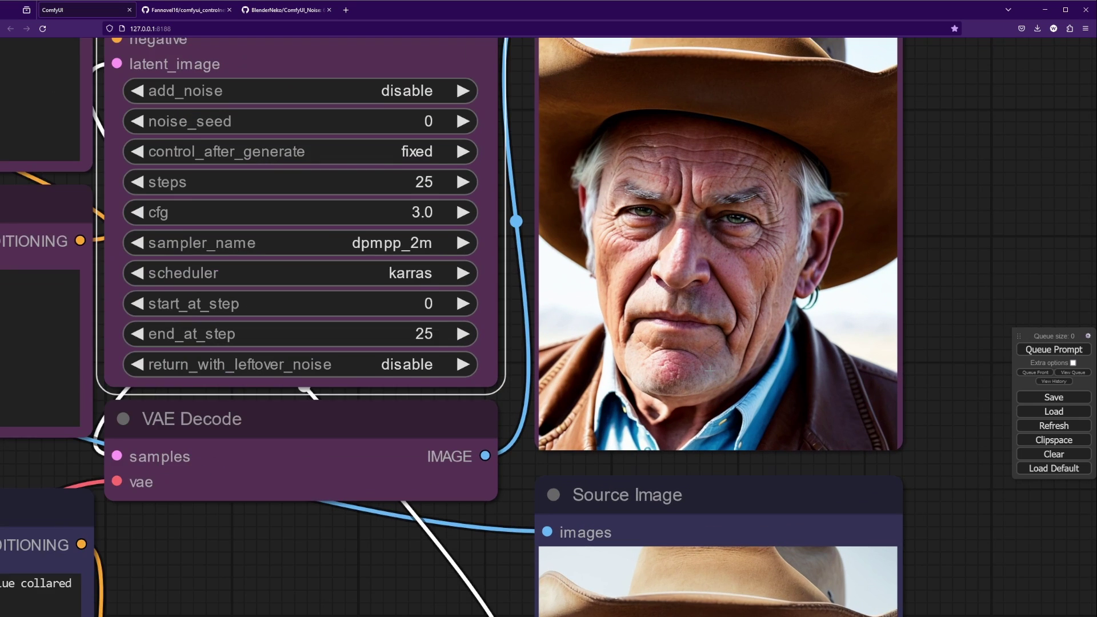
{"action": "scroll", "coordinate": [913, 414], "scroll_direction": "down", "scroll_amount": 6}
{"action": "left_click_drag", "start_coordinate": [913, 411], "coordinate": [833, 272]}
{"action": "scroll", "coordinate": [842, 278], "scroll_direction": "down", "scroll_amount": 1}
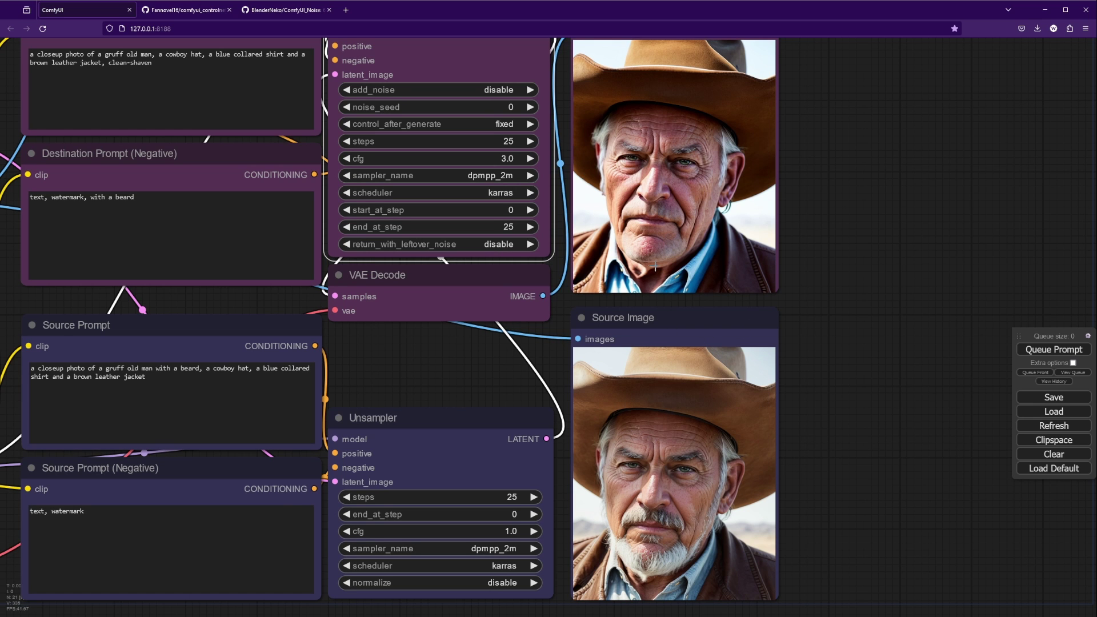
{"action": "scroll", "coordinate": [654, 266], "scroll_direction": "up", "scroll_amount": 14}
{"action": "scroll", "coordinate": [654, 227], "scroll_direction": "down", "scroll_amount": 14}
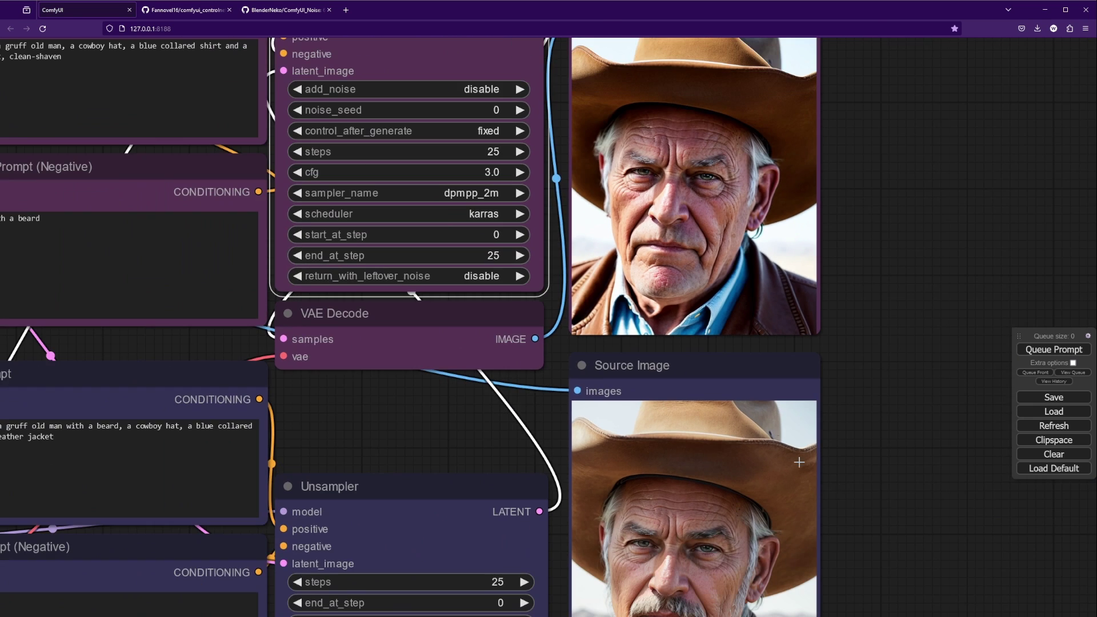
{"action": "left_click_drag", "start_coordinate": [884, 432], "coordinate": [889, 387]}
{"action": "scroll", "coordinate": [889, 386], "scroll_direction": "up", "scroll_amount": 8}
{"action": "scroll", "coordinate": [689, 481], "scroll_direction": "up", "scroll_amount": 4}
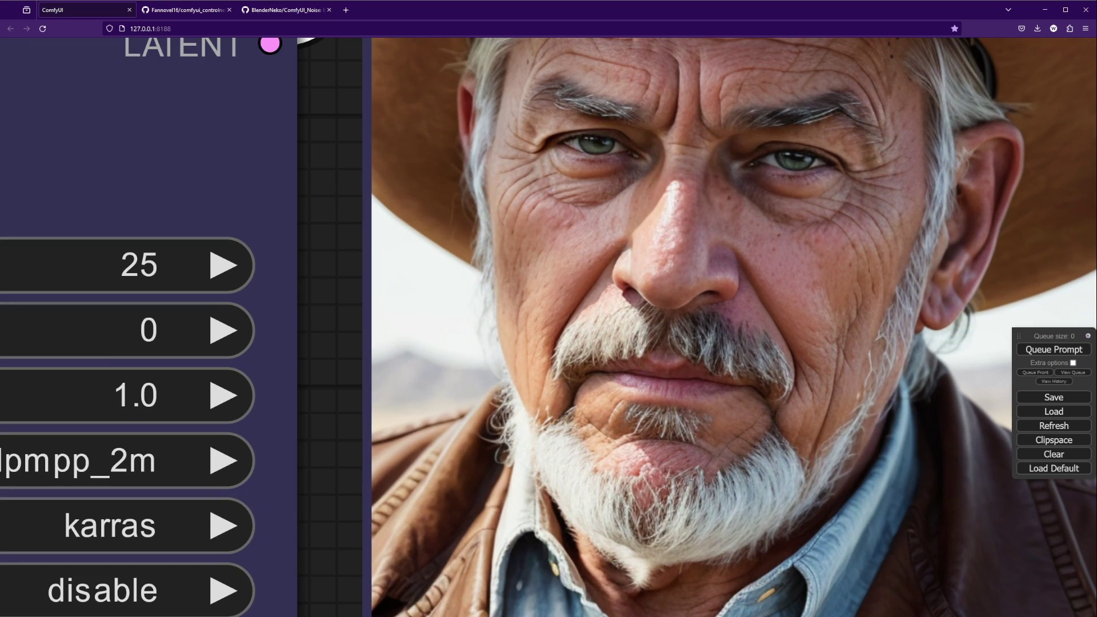
{"action": "scroll", "coordinate": [722, 421], "scroll_direction": "down", "scroll_amount": 13}
{"action": "scroll", "coordinate": [721, 420], "scroll_direction": "up", "scroll_amount": 6}
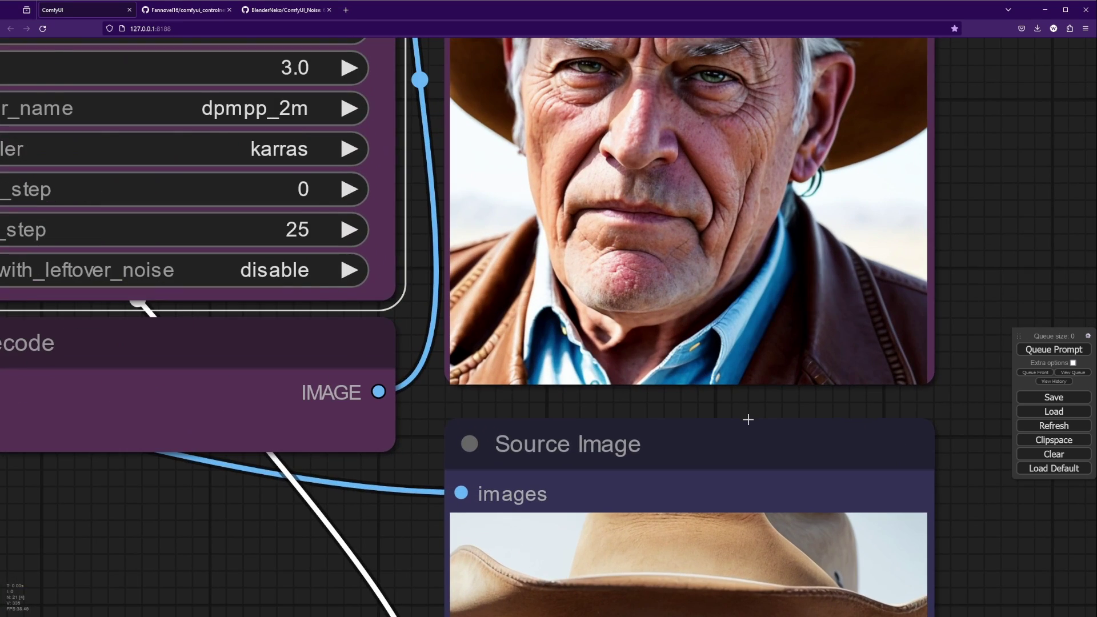
{"action": "scroll", "coordinate": [722, 420], "scroll_direction": "down", "scroll_amount": 12}
{"action": "left_click_drag", "start_coordinate": [847, 372], "coordinate": [964, 386]}
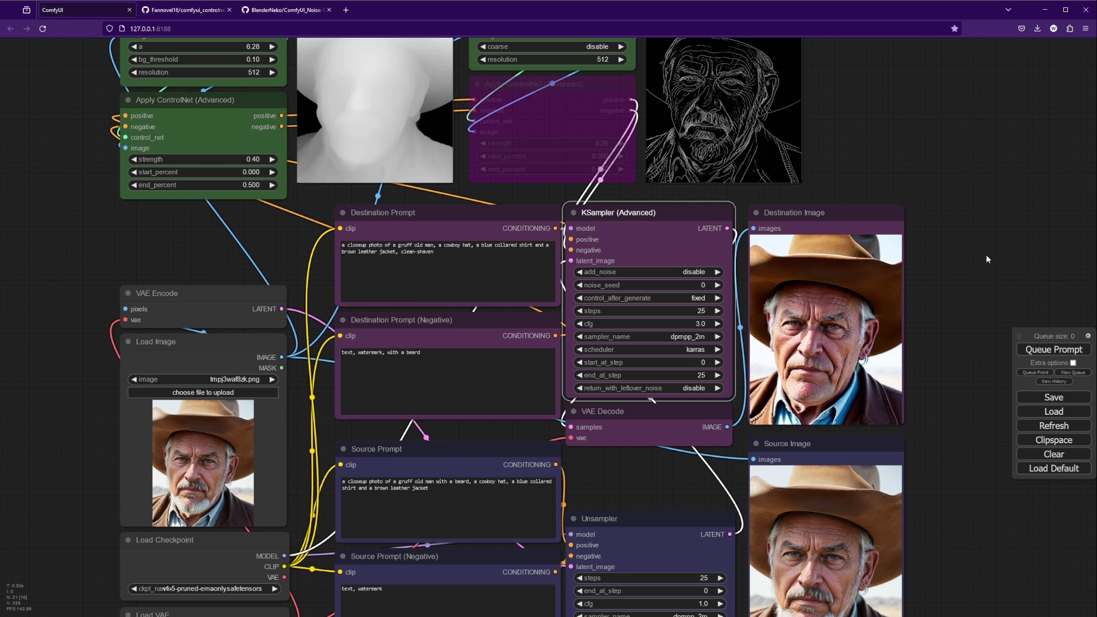
{"action": "left_click_drag", "start_coordinate": [985, 255], "coordinate": [1032, 180]}
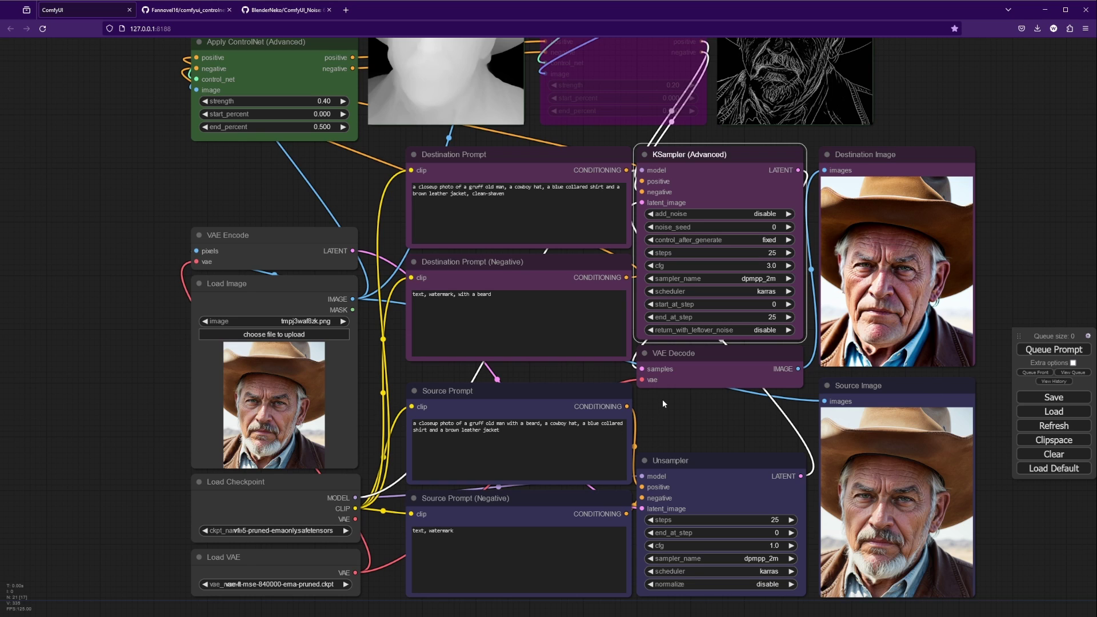
Step: Replace the Destination Prompt text with a copy of the Source Prompt
{"action": "left_click", "coordinate": [531, 460]}
{"action": "key", "text": "ctrl+a"}
{"action": "key", "text": "ctrl+c"}
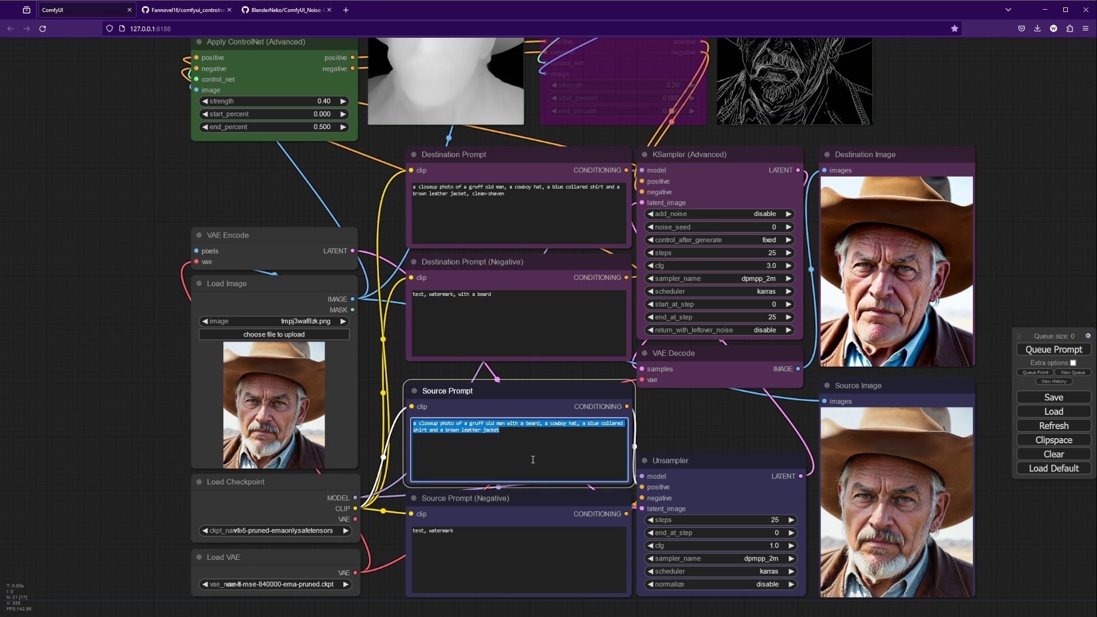
{"action": "left_click", "coordinate": [490, 224]}
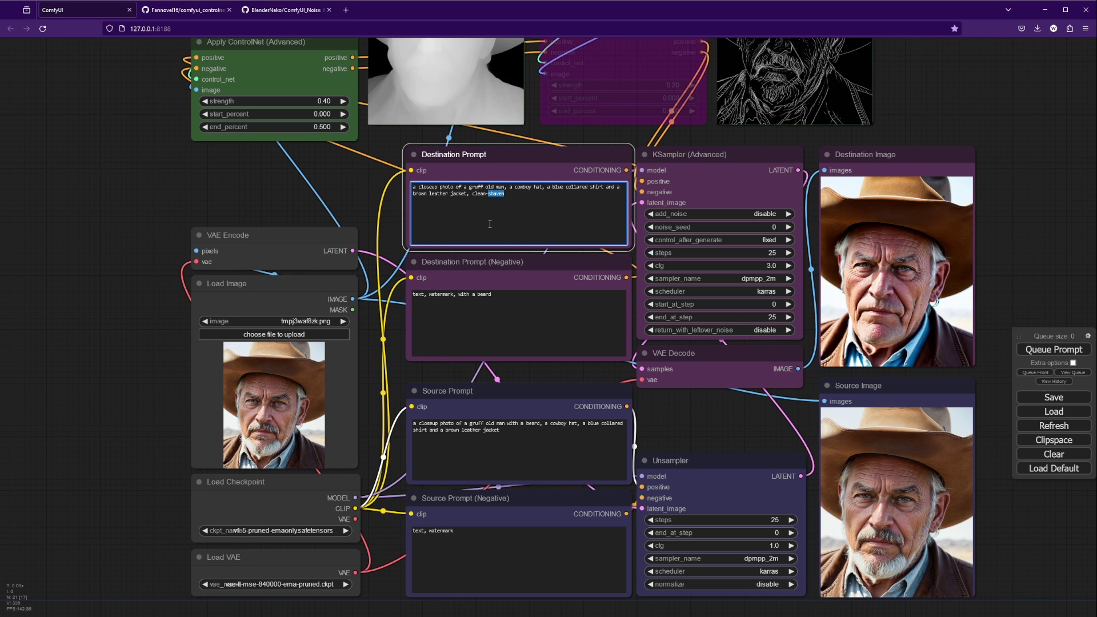
{"action": "key", "text": "ctrl+a"}
{"action": "key", "text": "ctrl+v"}
Step: Replace the destination negative prompt with the source's 'text, watermark'
{"action": "left_click", "coordinate": [488, 534]}
{"action": "key", "text": "ctrl+a"}
{"action": "key", "text": "ctrl+c"}
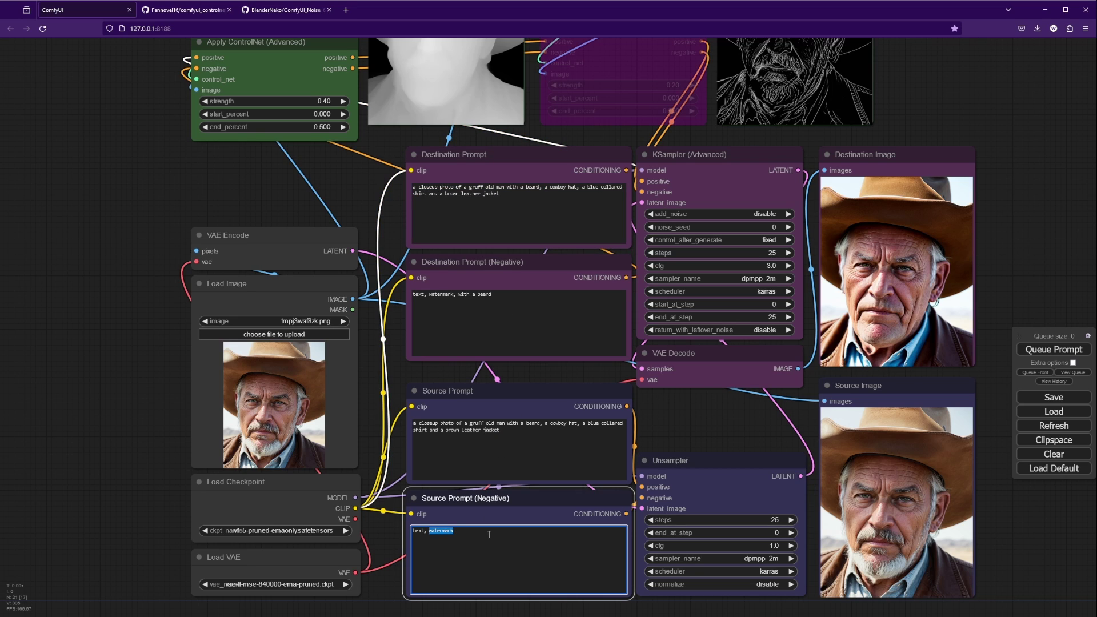
{"action": "left_click", "coordinate": [528, 326]}
{"action": "key", "text": "ctrl+a"}
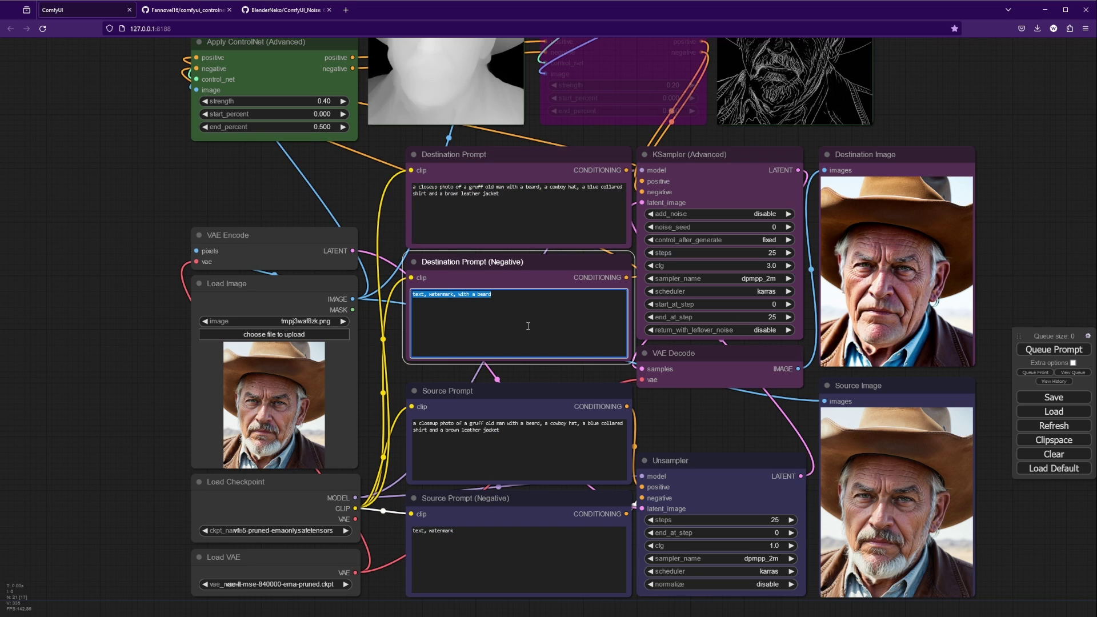
{"action": "key", "text": "ctrl+v"}
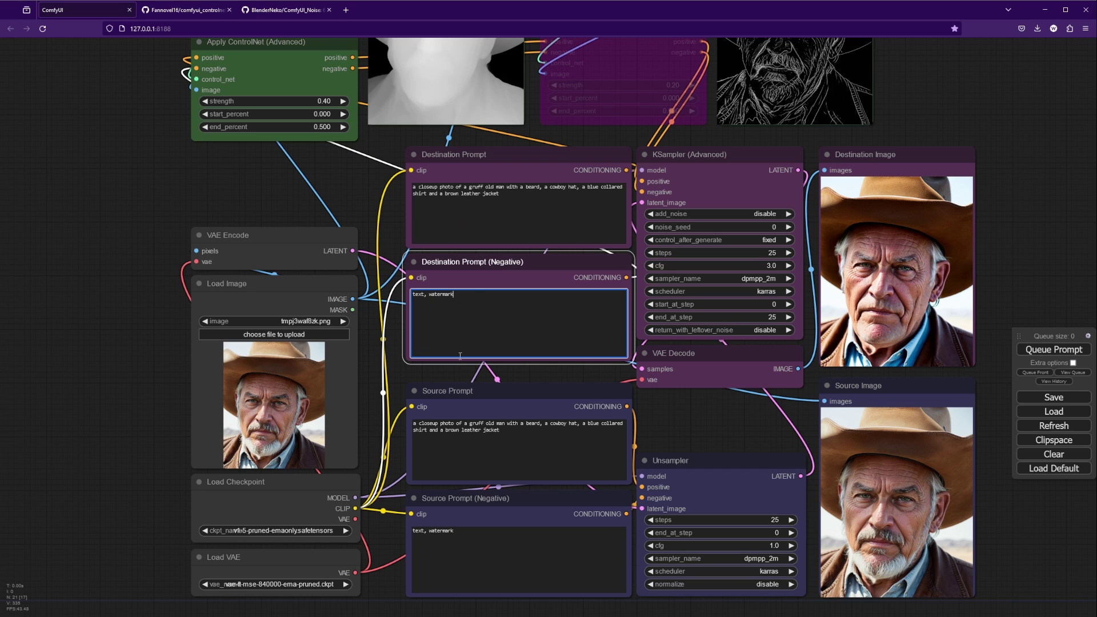
Step: Select the words 'closeup photo' in the Destination Prompt
{"action": "scroll", "coordinate": [402, 439], "scroll_direction": "up", "scroll_amount": 8}
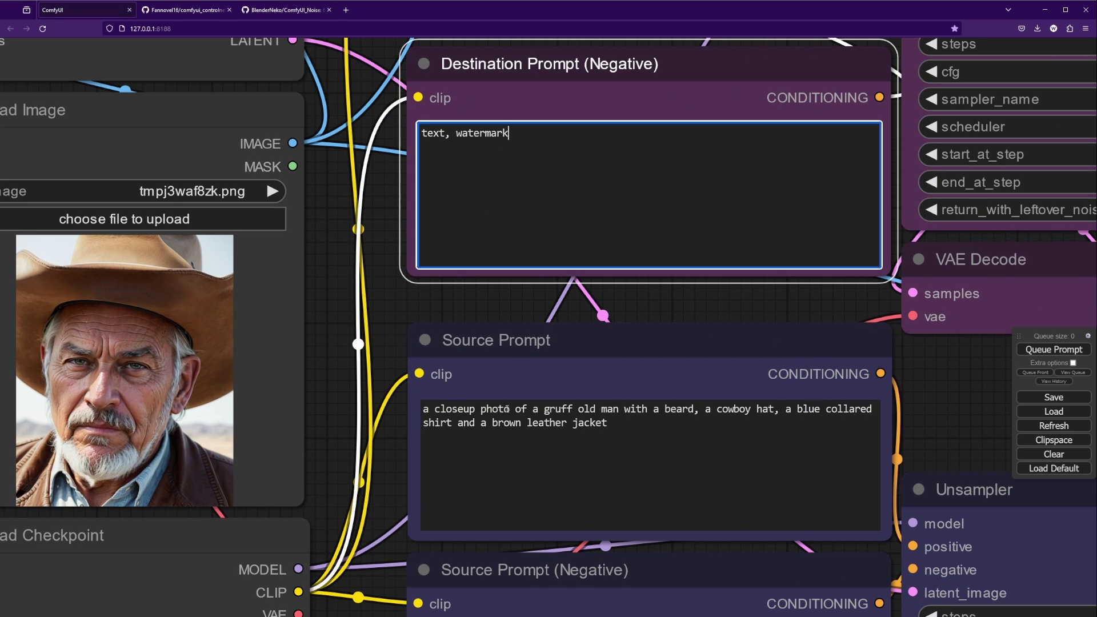
{"action": "scroll", "coordinate": [424, 300], "scroll_direction": "down", "scroll_amount": 3}
{"action": "left_click_drag", "start_coordinate": [423, 297], "coordinate": [412, 393]}
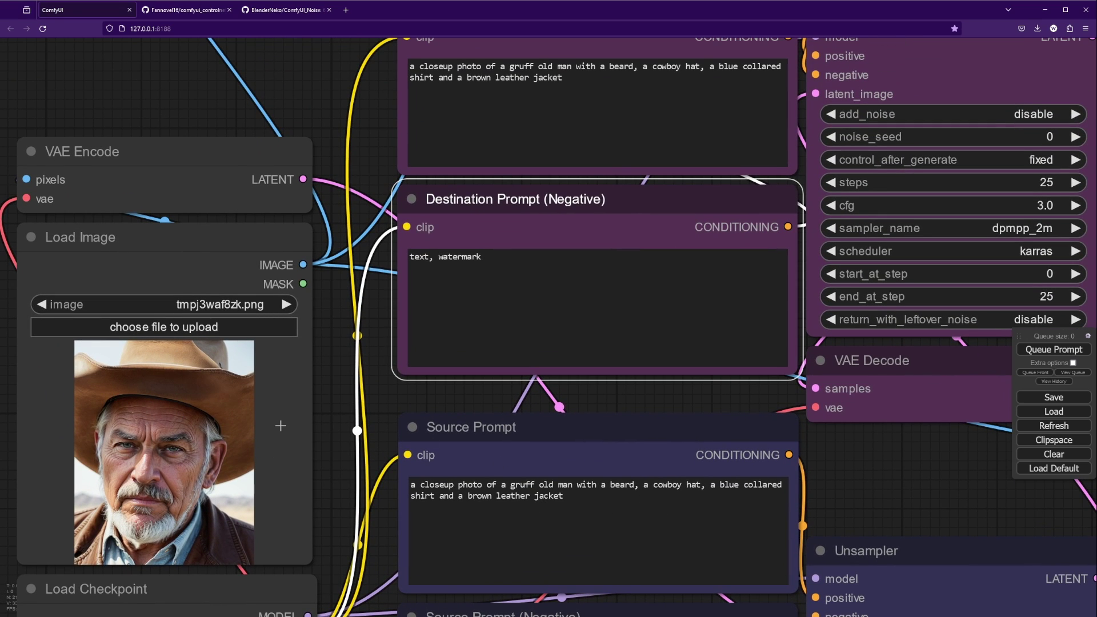
{"action": "left_click_drag", "start_coordinate": [379, 144], "coordinate": [364, 302]}
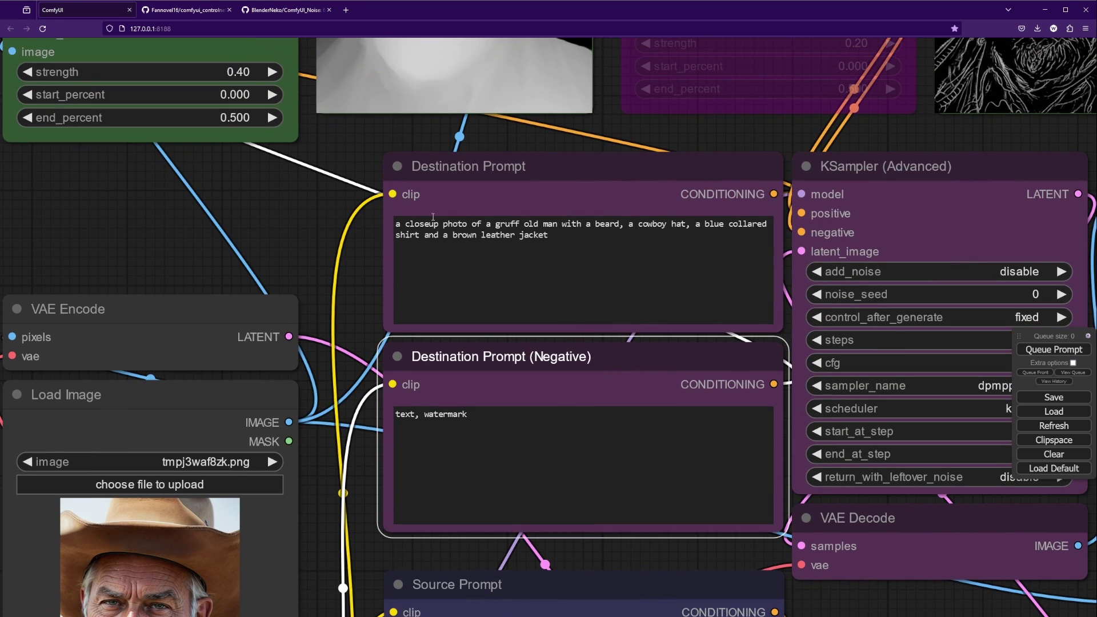
{"action": "left_click_drag", "start_coordinate": [467, 223], "coordinate": [408, 224]}
Step: Replace 'closeup photo' with '((cartoon))' in the Destination Prompt
{"action": "key", "text": "BackSpace"}
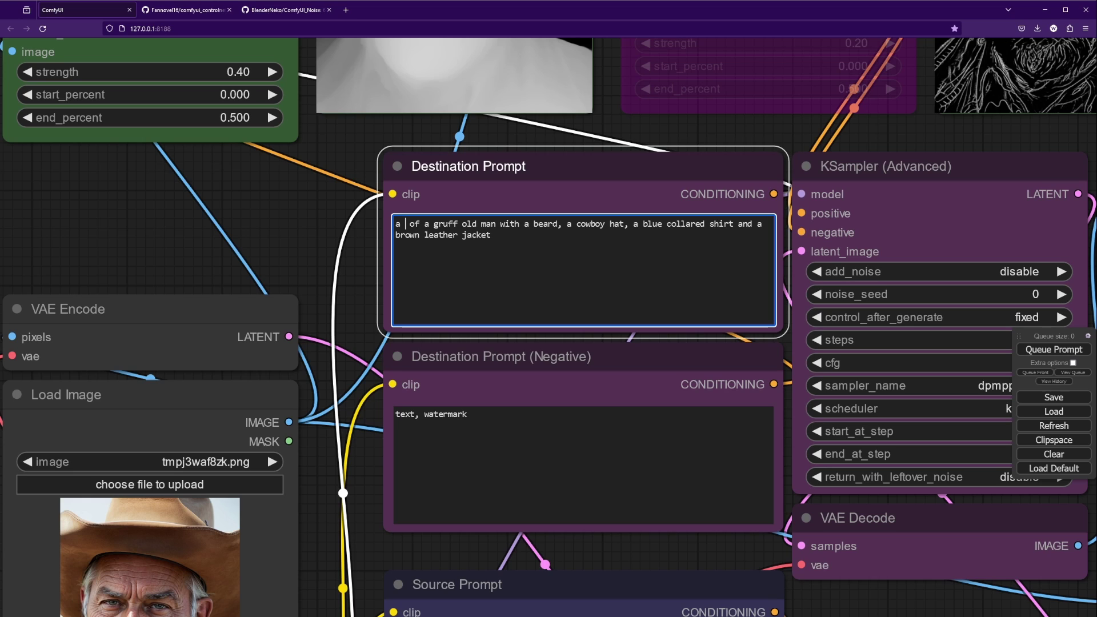
{"action": "type", "text": "(("}
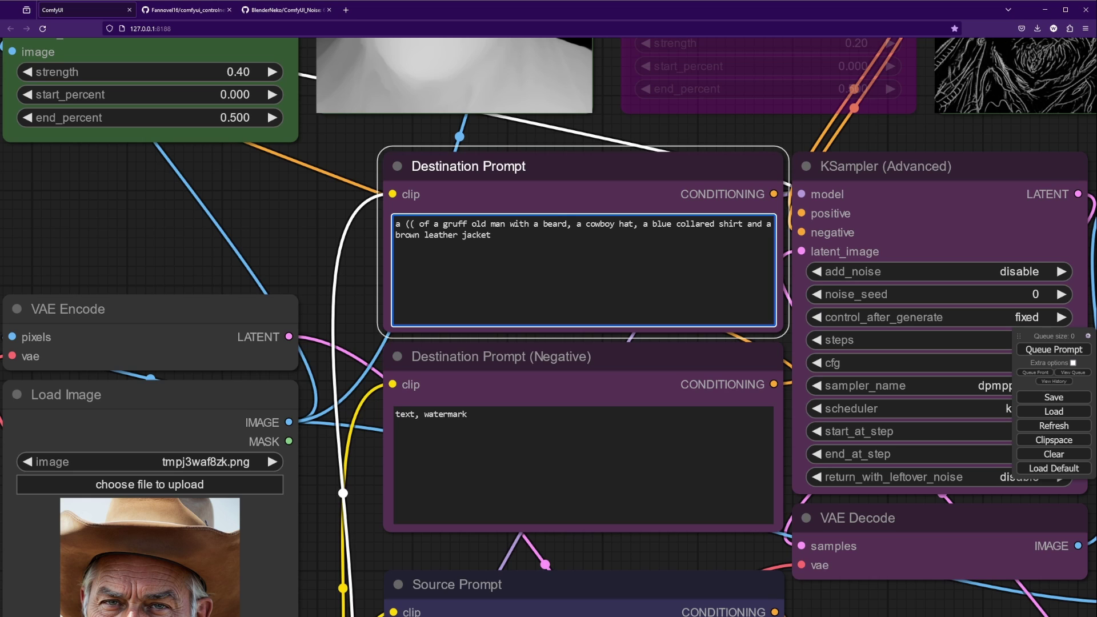
{"action": "type", "text": "cartoon))"}
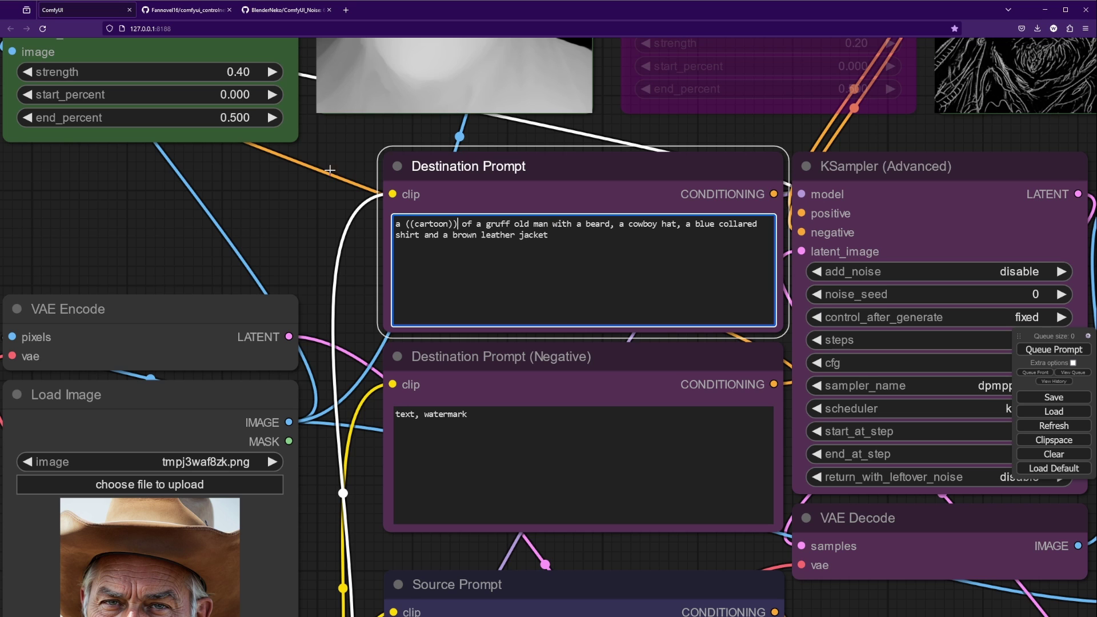
{"action": "scroll", "coordinate": [303, 210], "scroll_direction": "down", "scroll_amount": 8}
{"action": "left_click_drag", "start_coordinate": [937, 259], "coordinate": [879, 262]}
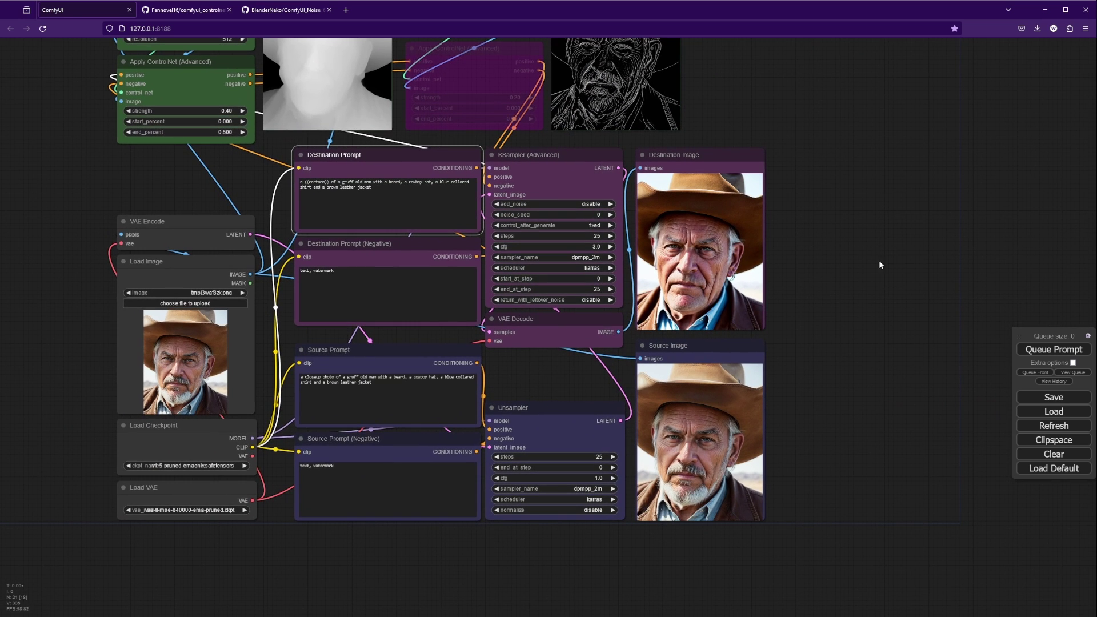
{"action": "left_click_drag", "start_coordinate": [860, 199], "coordinate": [807, 317]}
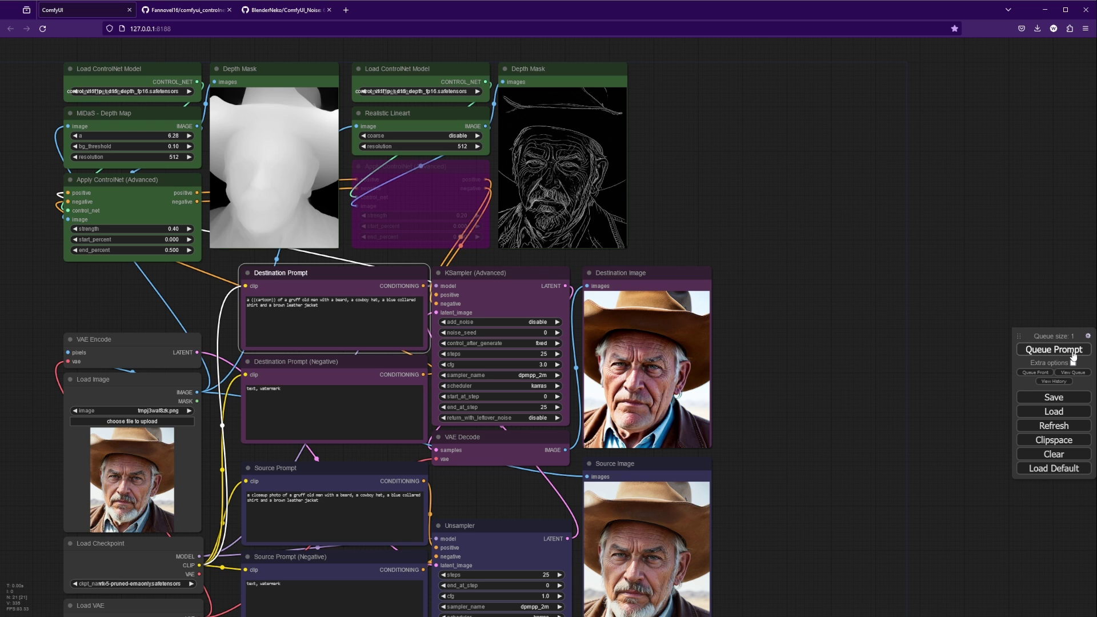
Step: Zoom in on the cartoon-style Destination Image result, then pan toward the ControlNet nodes
{"action": "scroll", "coordinate": [792, 434], "scroll_direction": "up", "scroll_amount": 7}
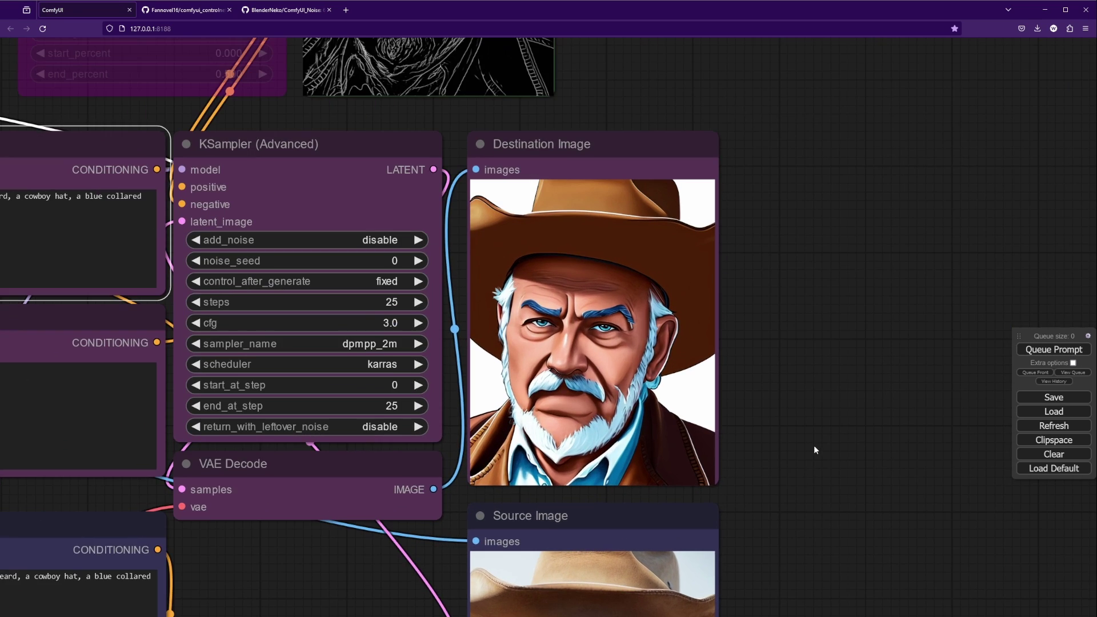
{"action": "scroll", "coordinate": [814, 448], "scroll_direction": "up", "scroll_amount": 3}
{"action": "left_click_drag", "start_coordinate": [737, 364], "coordinate": [837, 358]}
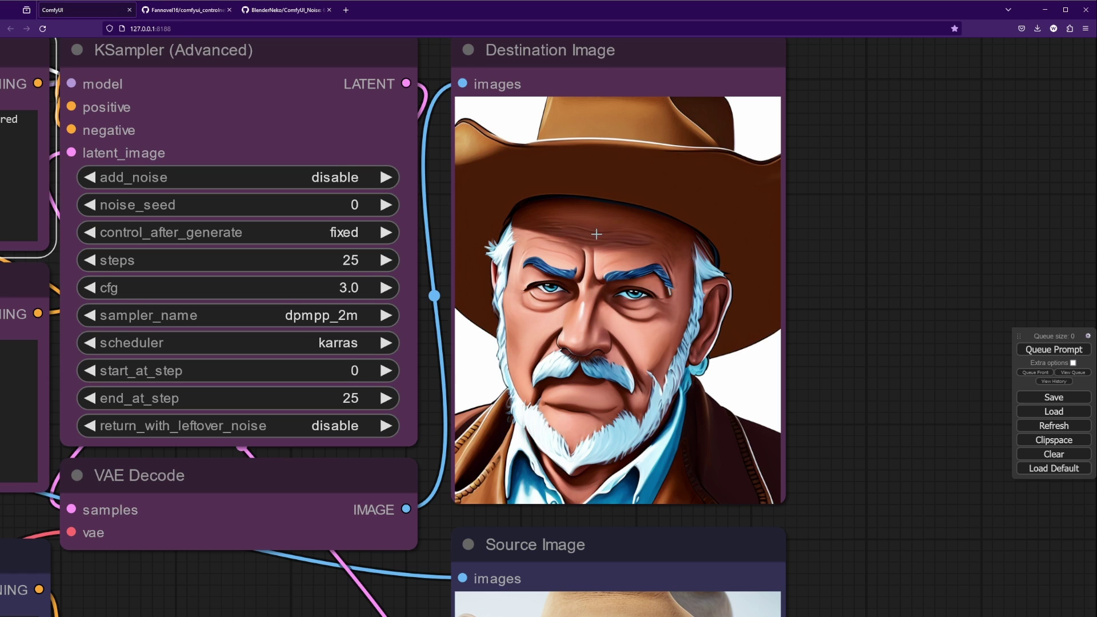
{"action": "scroll", "coordinate": [635, 329], "scroll_direction": "down", "scroll_amount": 10}
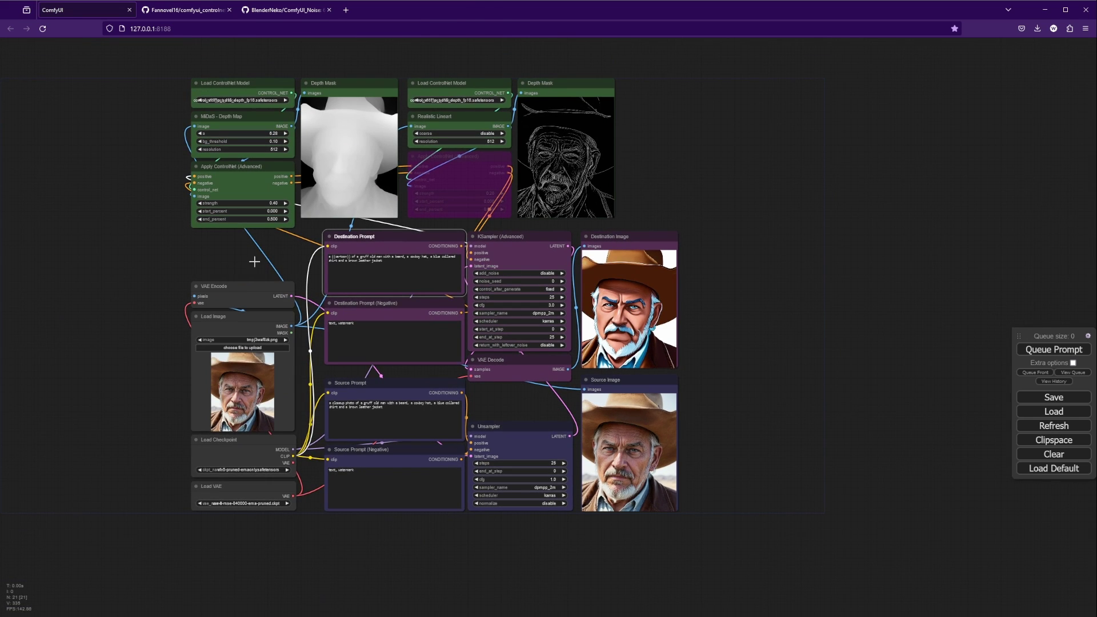
{"action": "left_click_drag", "start_coordinate": [86, 245], "coordinate": [356, 355]}
{"action": "scroll", "coordinate": [355, 351], "scroll_direction": "up", "scroll_amount": 7}
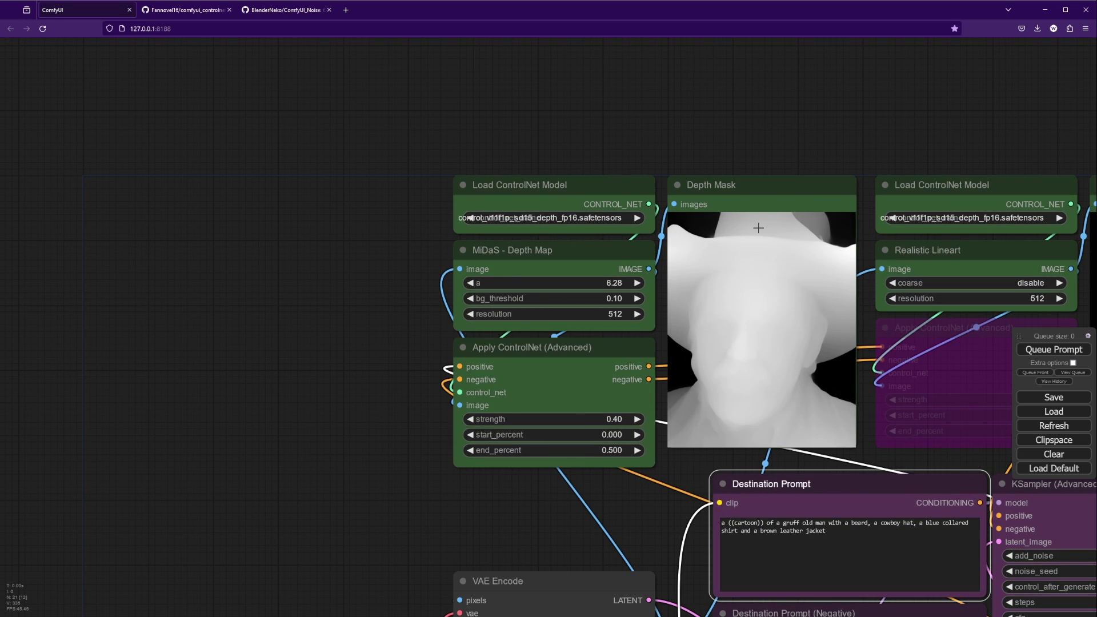
Step: Un-bypass the Apply ControlNet (Advanced) node on the Realistic Lineart branch
{"action": "left_click_drag", "start_coordinate": [758, 228], "coordinate": [501, 195]}
{"action": "left_click_drag", "start_coordinate": [818, 104], "coordinate": [530, 138]}
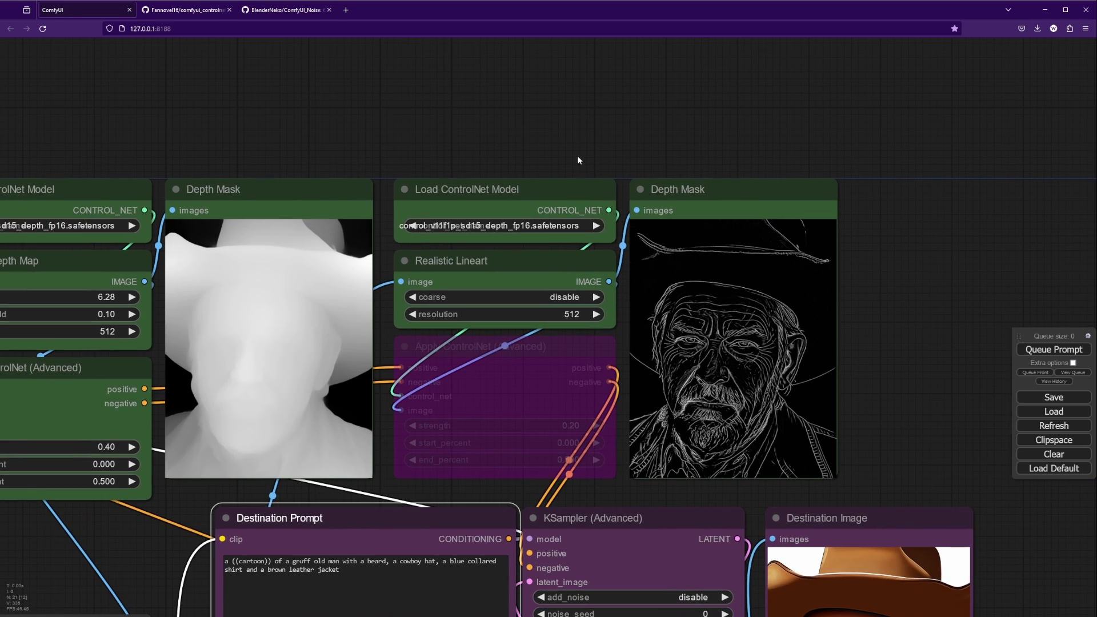
{"action": "right_click", "coordinate": [568, 350]}
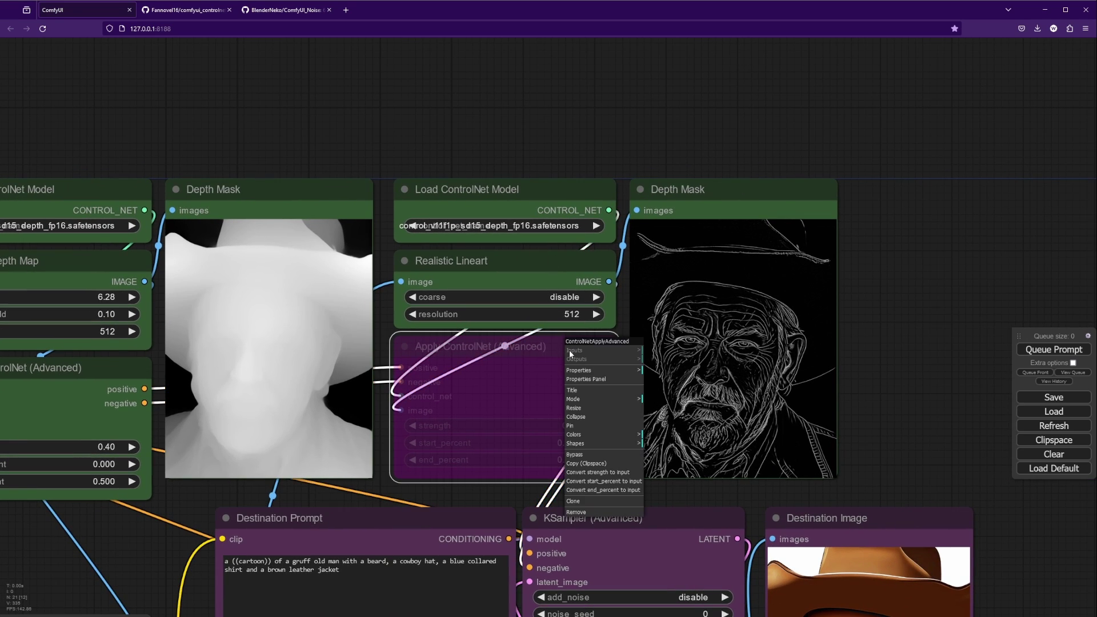
{"action": "left_click", "coordinate": [583, 455]}
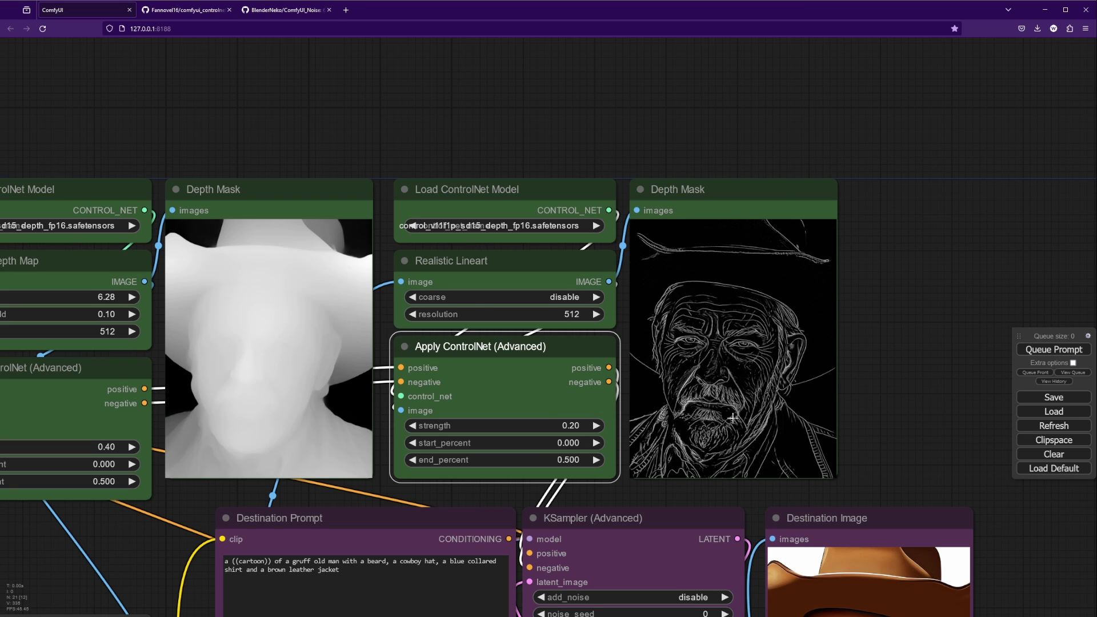
{"action": "scroll", "coordinate": [787, 388], "scroll_direction": "up", "scroll_amount": 8}
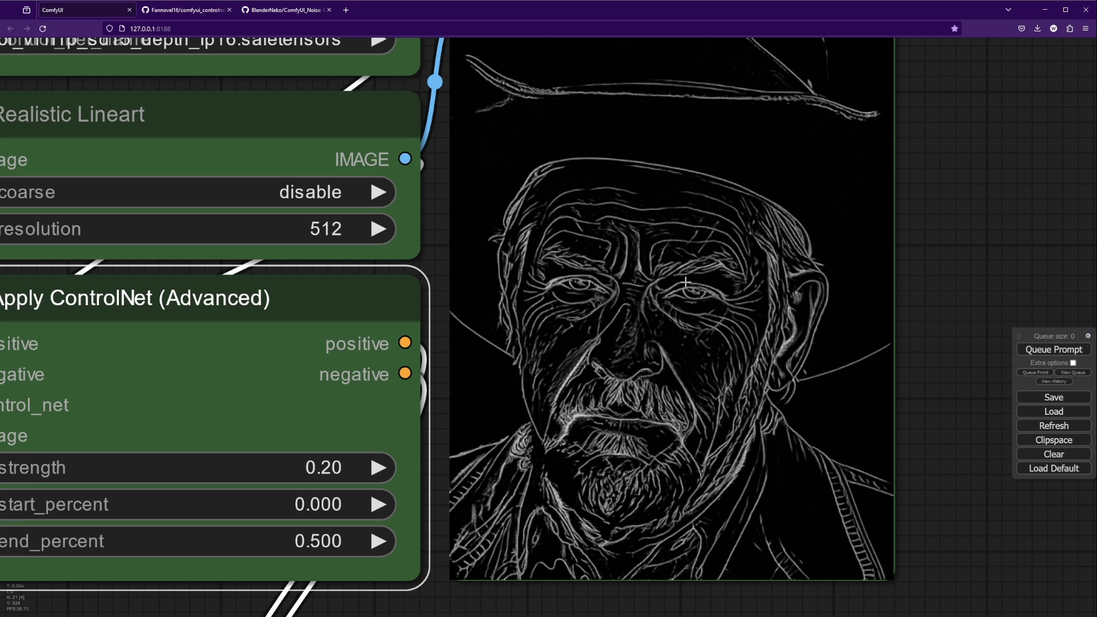
{"action": "scroll", "coordinate": [659, 394], "scroll_direction": "down", "scroll_amount": 5}
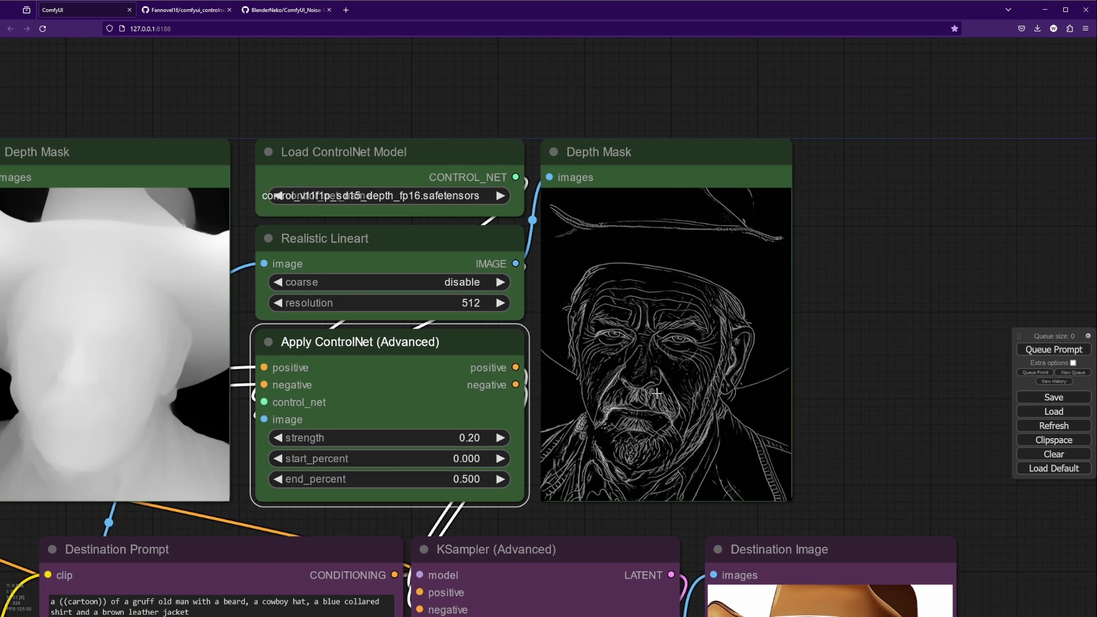
{"action": "scroll", "coordinate": [546, 392], "scroll_direction": "up", "scroll_amount": 2}
{"action": "scroll", "coordinate": [545, 392], "scroll_direction": "down", "scroll_amount": 3}
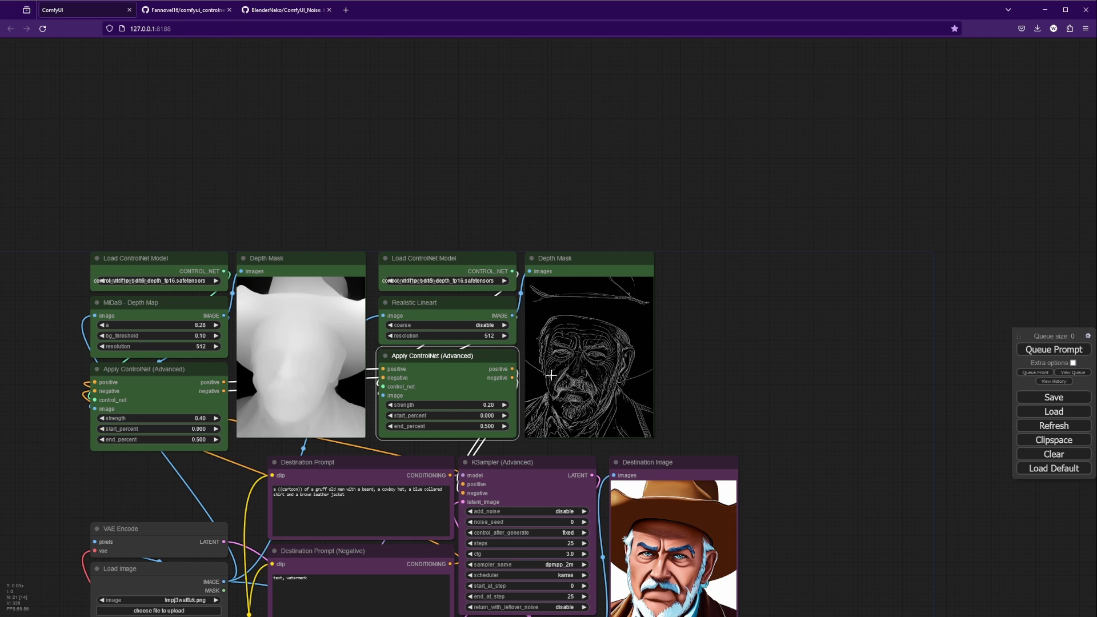
Step: Lower the depth Apply ControlNet node's strength from 0.40 to 0.20
{"action": "left_click_drag", "start_coordinate": [32, 376], "coordinate": [123, 331]}
{"action": "scroll", "coordinate": [122, 331], "scroll_direction": "up", "scroll_amount": 5}
{"action": "left_click", "coordinate": [464, 328]}
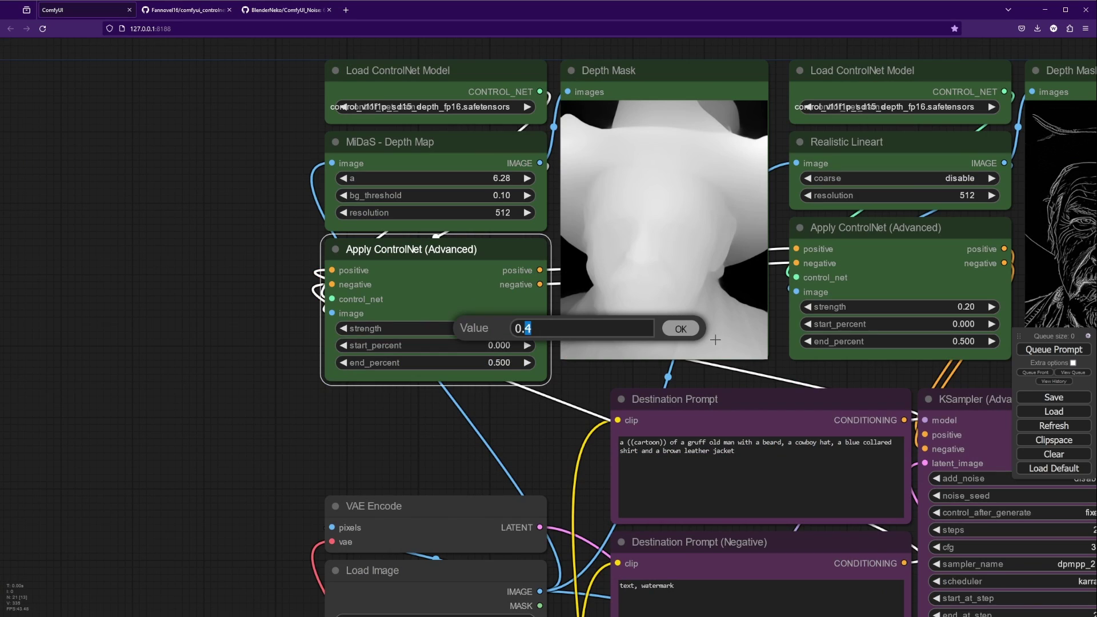
{"action": "type", "text": "2"}
{"action": "left_click", "coordinate": [690, 331]}
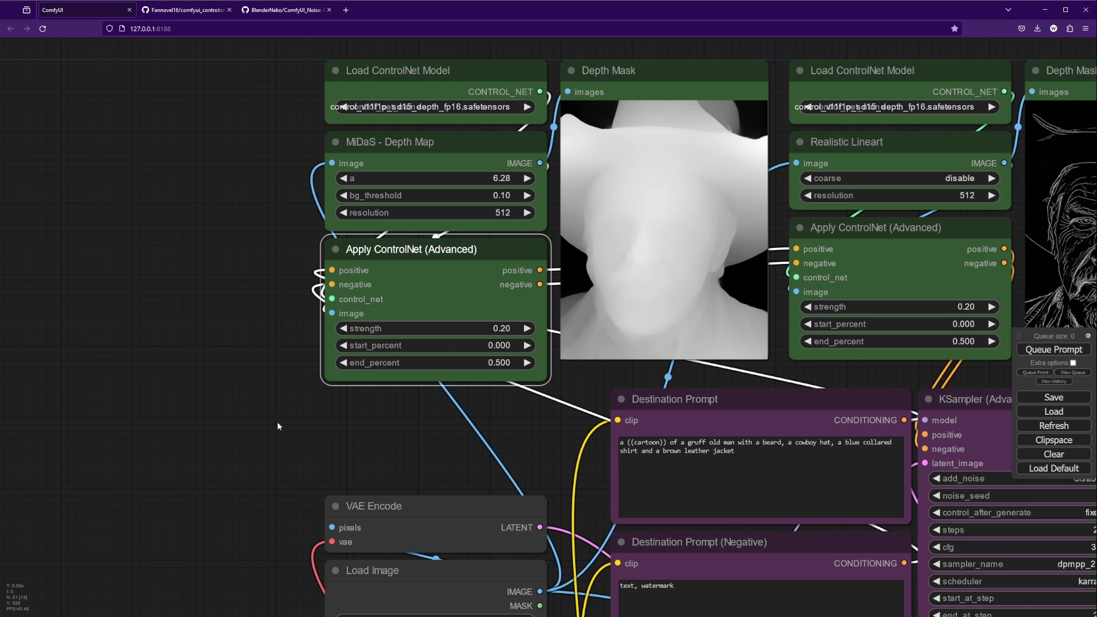
{"action": "left_click", "coordinate": [161, 384]}
{"action": "scroll", "coordinate": [162, 381], "scroll_direction": "down", "scroll_amount": 3}
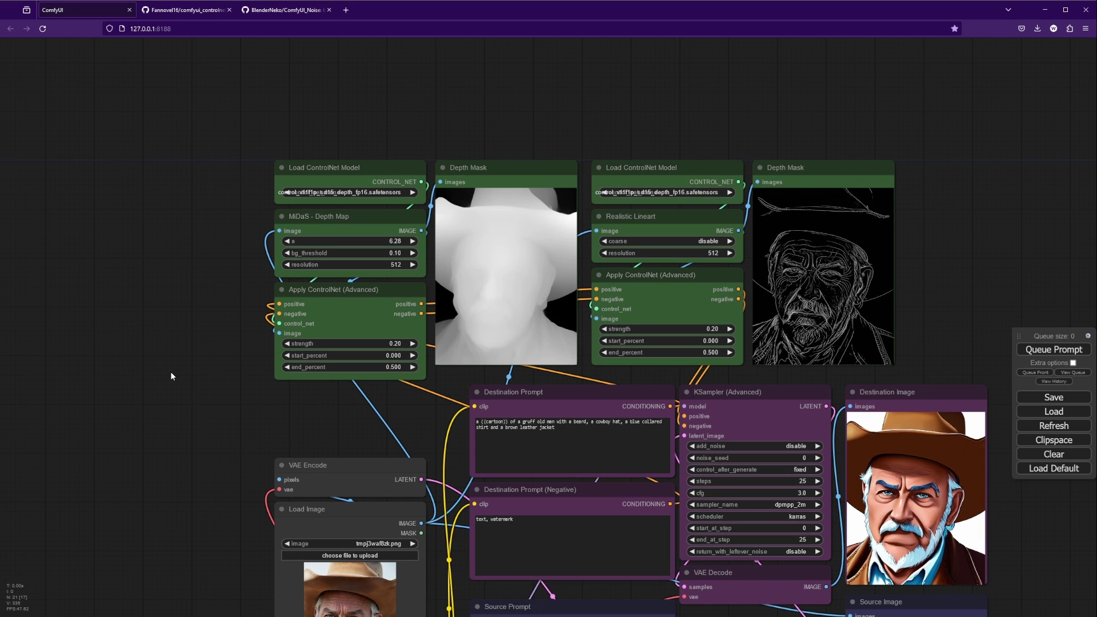
{"action": "left_click_drag", "start_coordinate": [170, 371], "coordinate": [77, 393]}
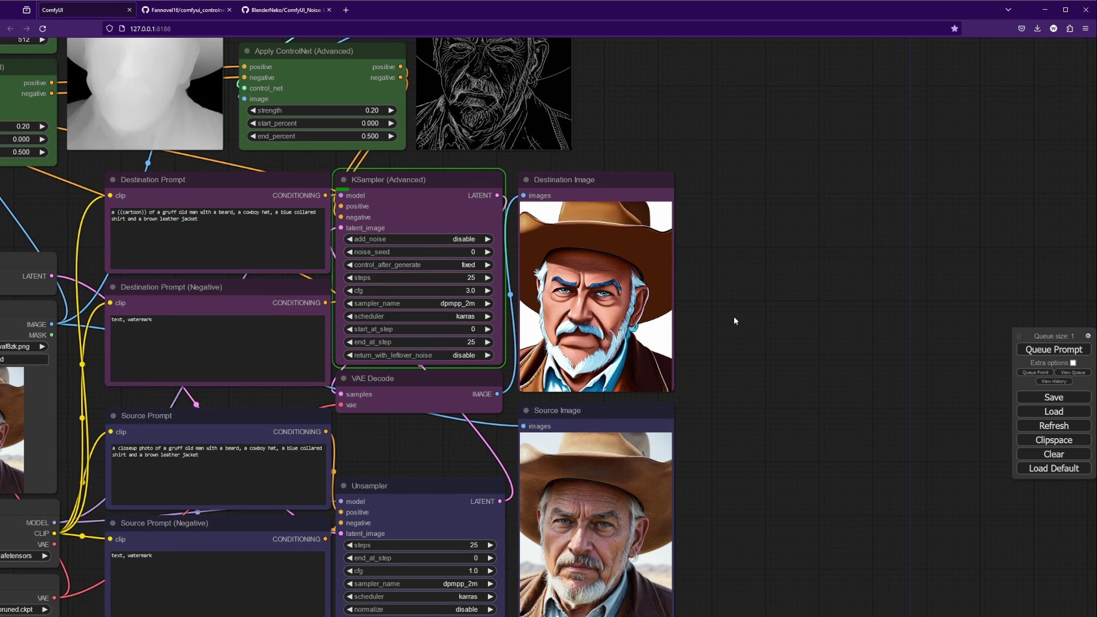
Step: Zoom in on the new cartoon cowboy Destination Image, then recenter the full workflow
{"action": "scroll", "coordinate": [734, 317], "scroll_direction": "up", "scroll_amount": 5}
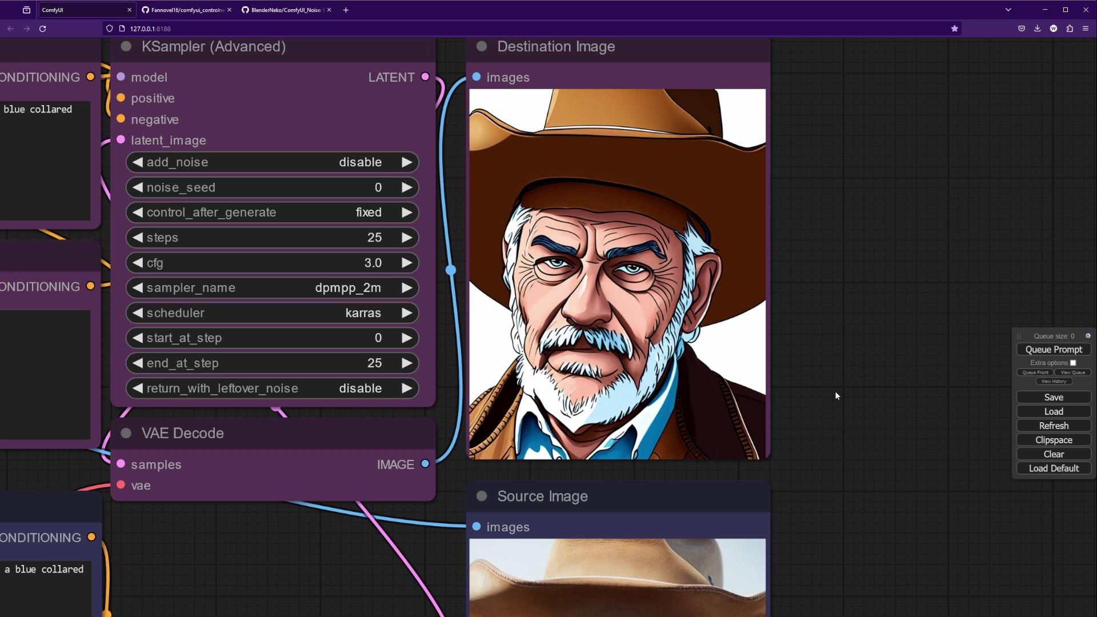
{"action": "scroll", "coordinate": [835, 386], "scroll_direction": "down", "scroll_amount": 5}
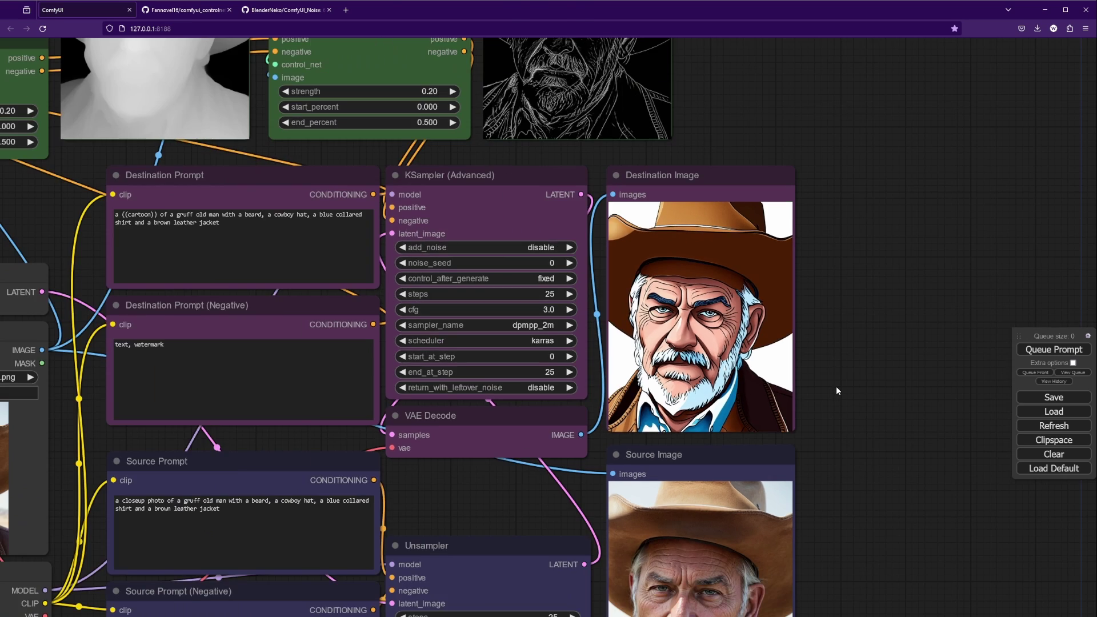
{"action": "left_click_drag", "start_coordinate": [825, 351], "coordinate": [856, 358]}
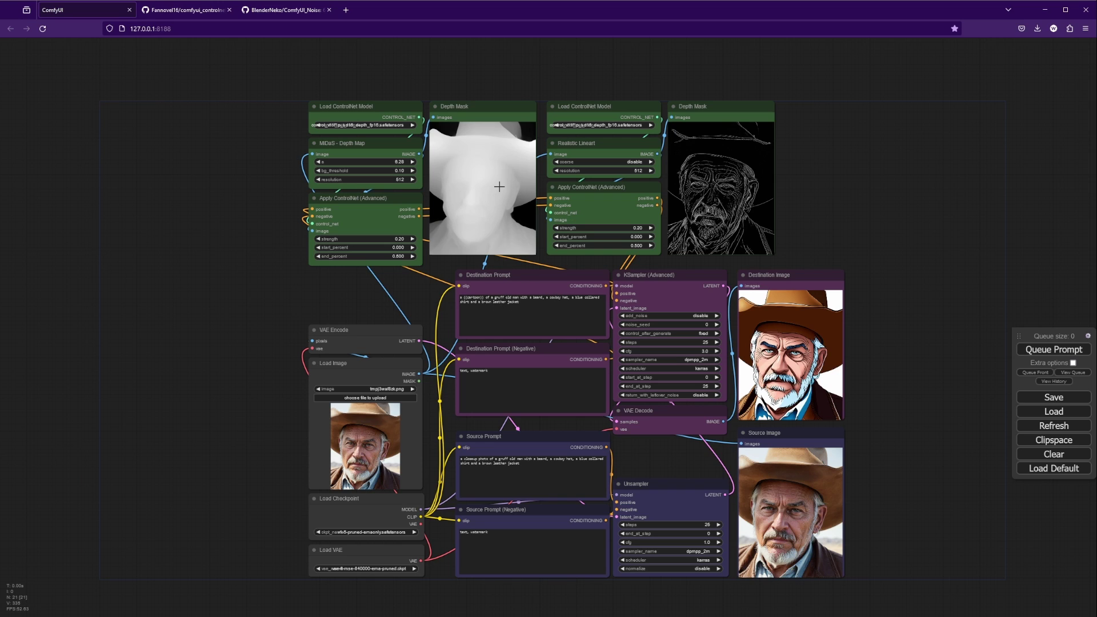
{"action": "scroll", "coordinate": [395, 247], "scroll_direction": "up", "scroll_amount": 6}
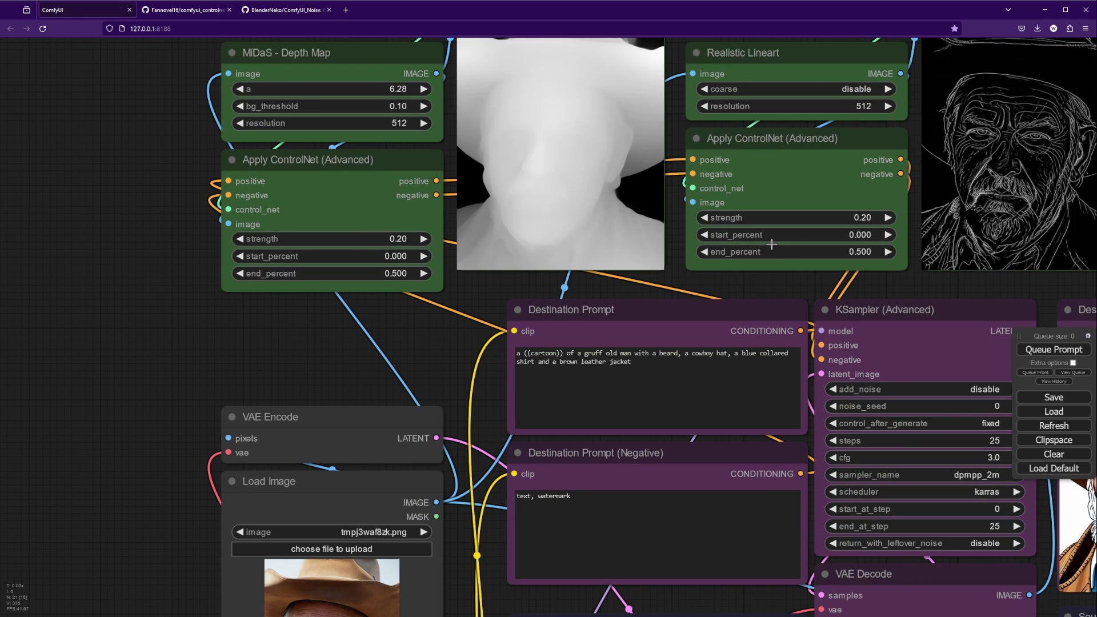
{"action": "left_click_drag", "start_coordinate": [1014, 265], "coordinate": [608, 111]}
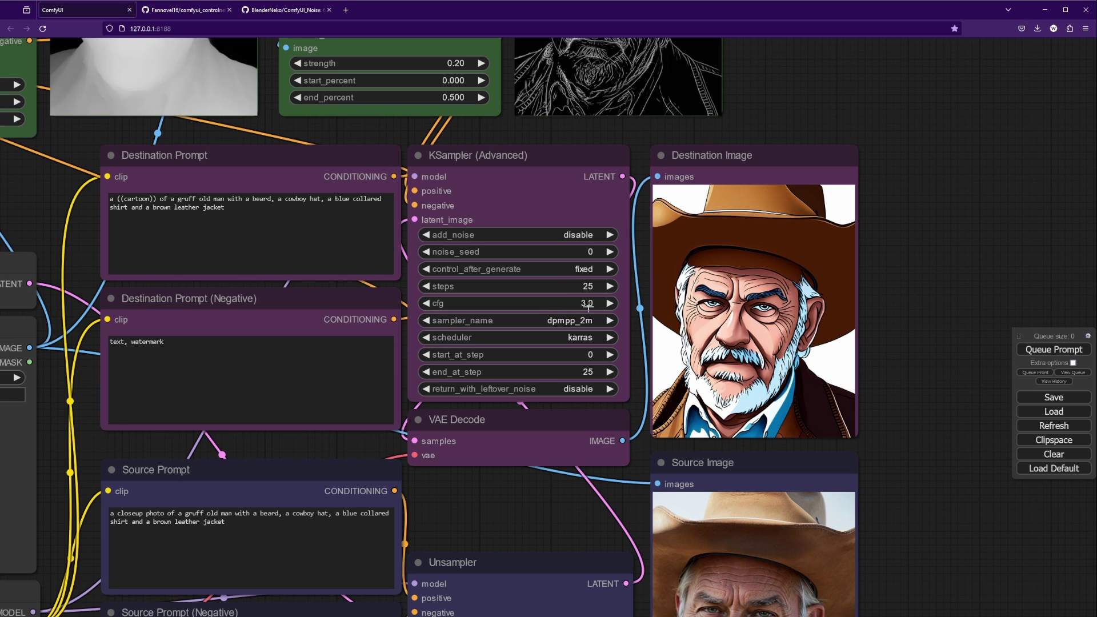
{"action": "left_click_drag", "start_coordinate": [82, 249], "coordinate": [283, 287]}
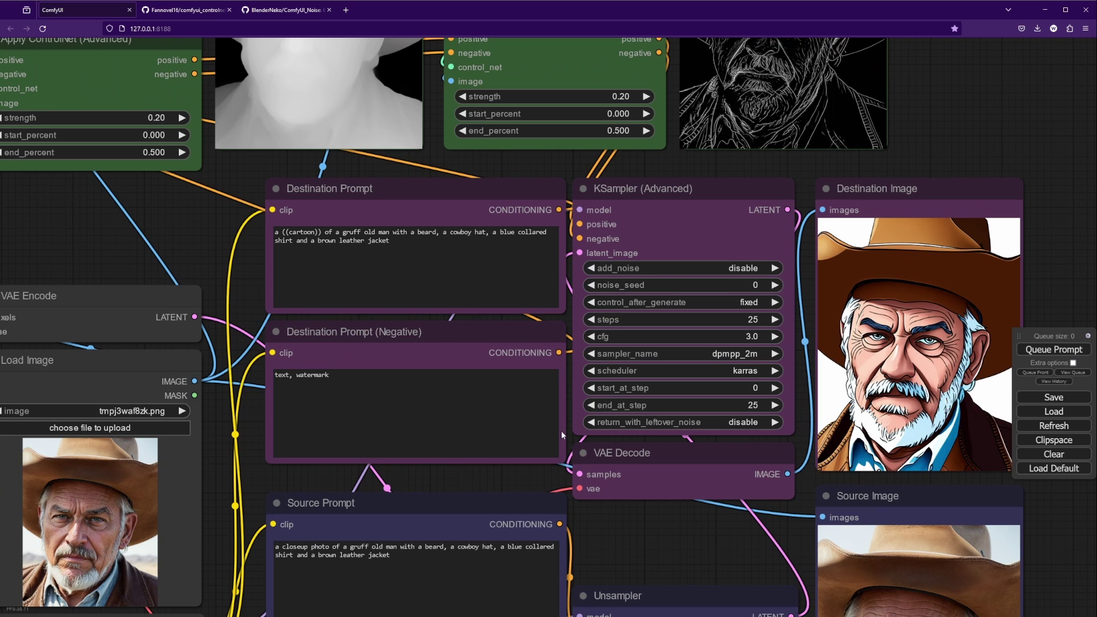
{"action": "left_click_drag", "start_coordinate": [188, 170], "coordinate": [474, 407]}
{"action": "scroll", "coordinate": [495, 406], "scroll_direction": "down", "scroll_amount": 6}
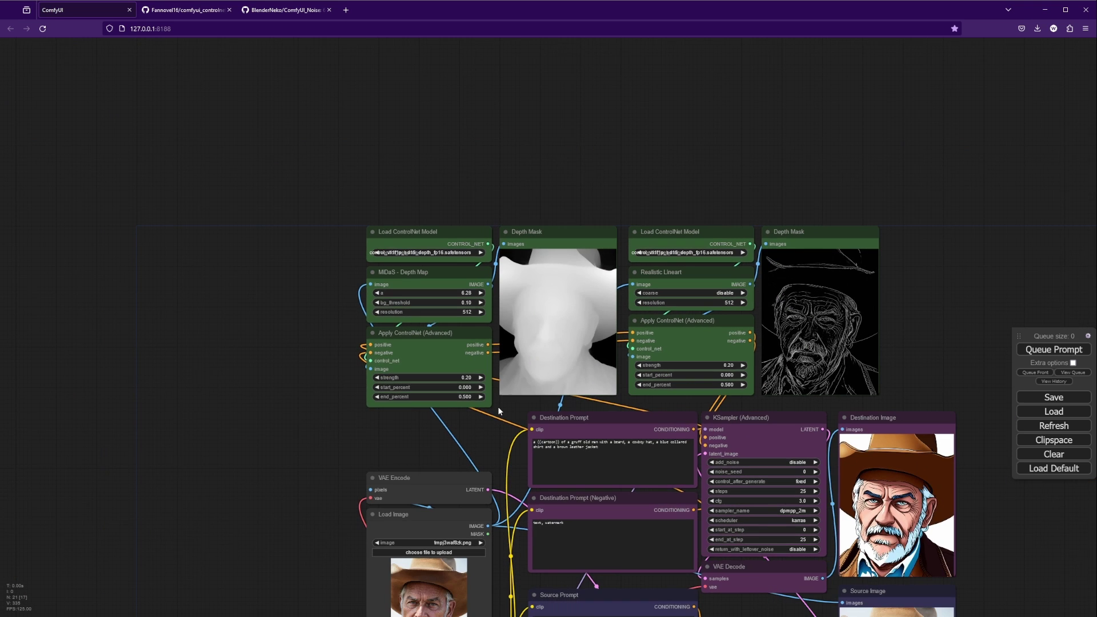
{"action": "scroll", "coordinate": [498, 409], "scroll_direction": "down", "scroll_amount": 3}
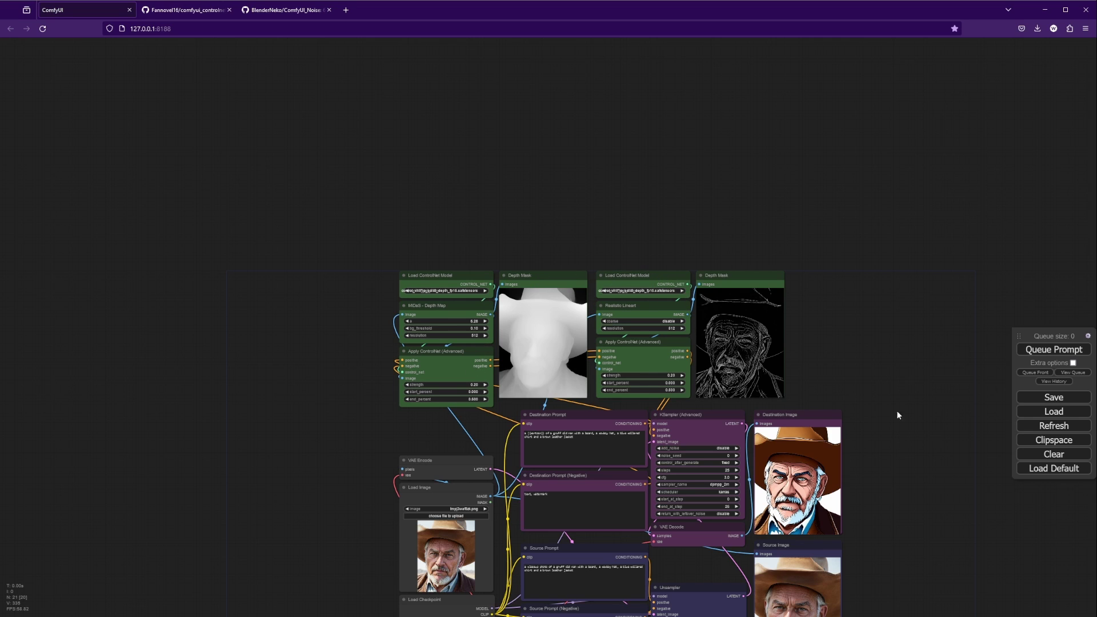
{"action": "left_click_drag", "start_coordinate": [896, 410], "coordinate": [851, 296]}
{"action": "scroll", "coordinate": [833, 341], "scroll_direction": "up", "scroll_amount": 1}
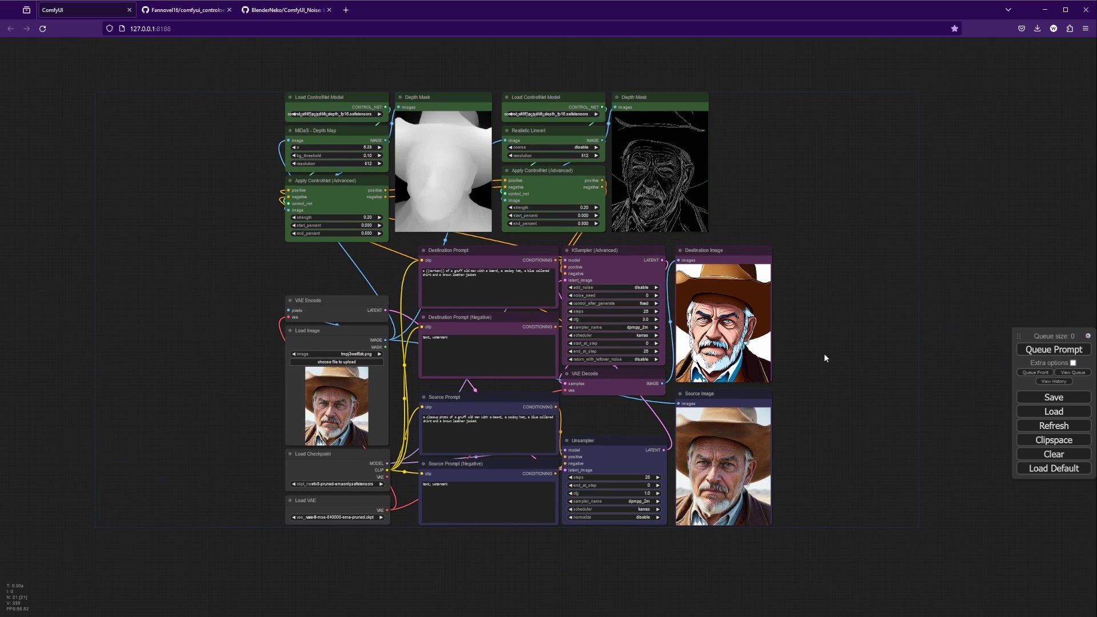